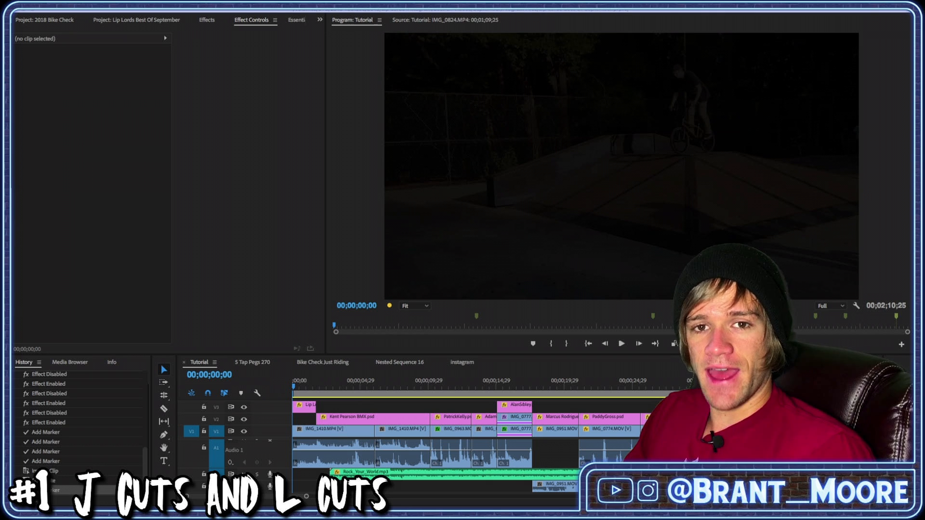
Step: Find the IMG_0824.MP4 clip in the Tutorial sequence and examine its picture against its separate audio on track A4
click(287, 500)
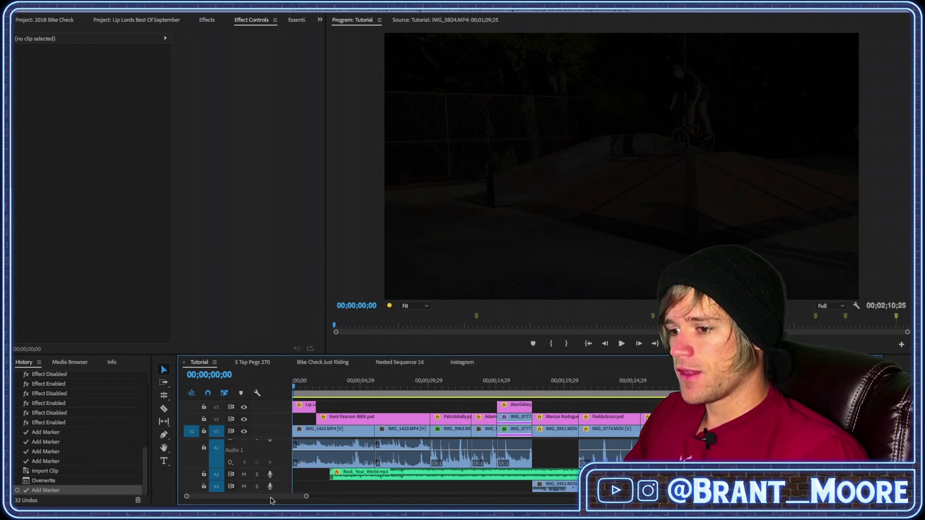
drag(310, 388, 306, 388)
drag(292, 496, 343, 488)
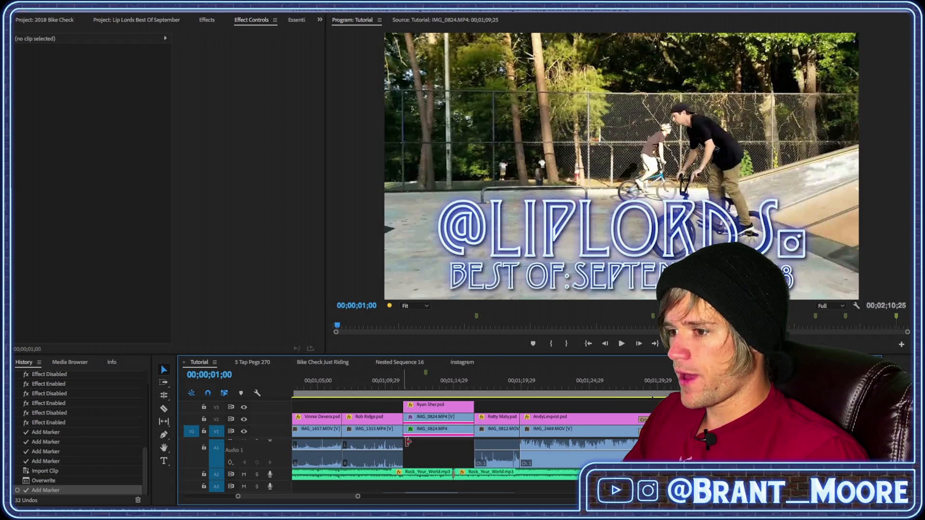
click(413, 381)
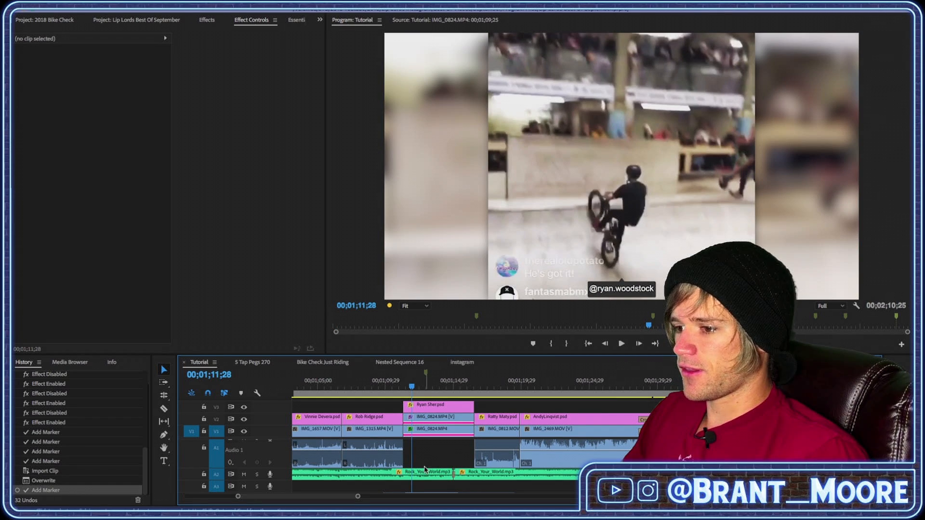
scroll(425, 469, down, 1)
scroll(426, 470, down, 3)
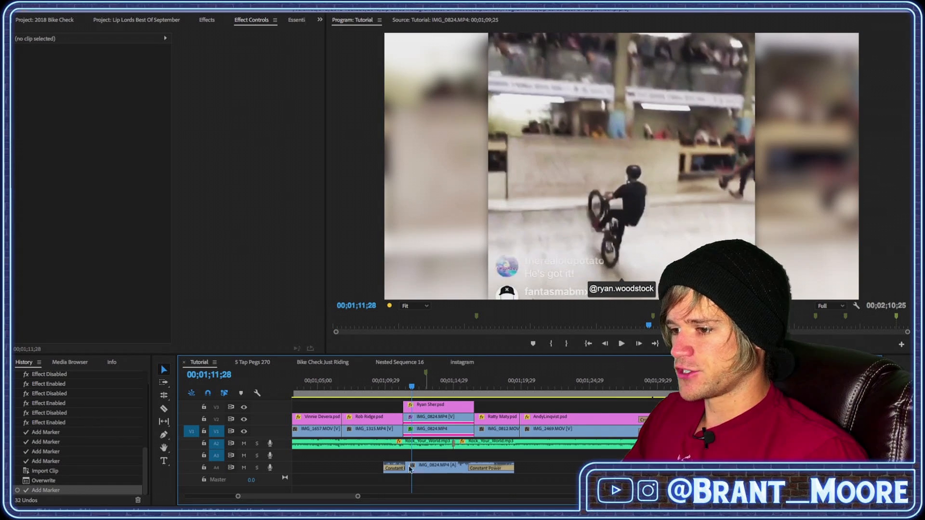
click(391, 386)
scroll(421, 419, up, 4)
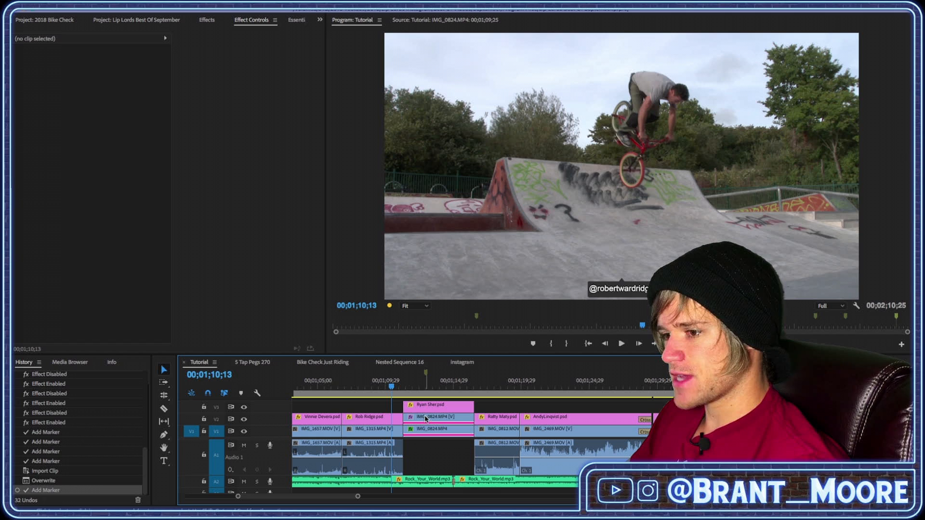
click(422, 384)
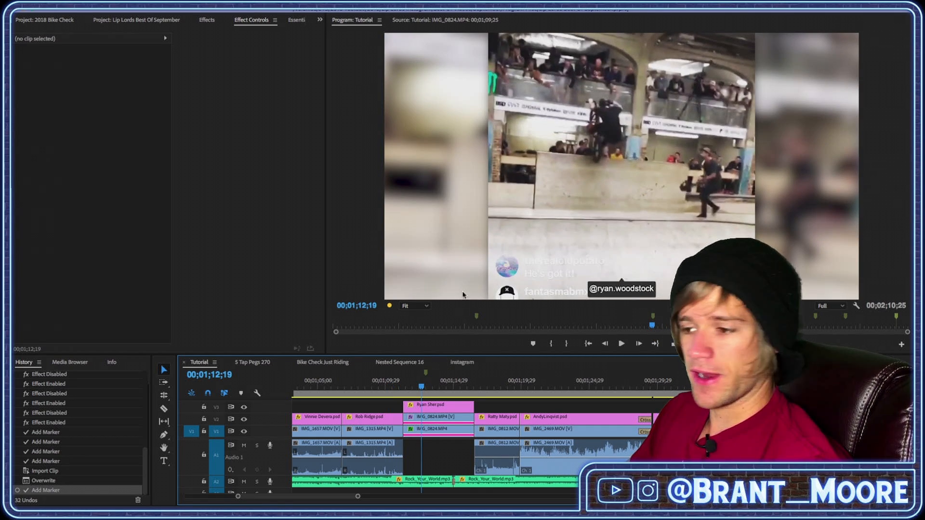
scroll(427, 443, down, 3)
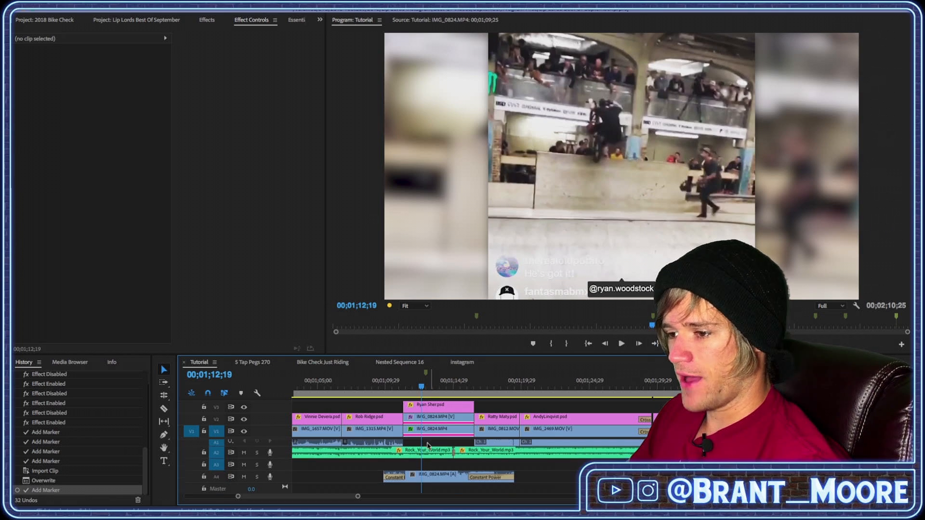
scroll(429, 458, down, 1)
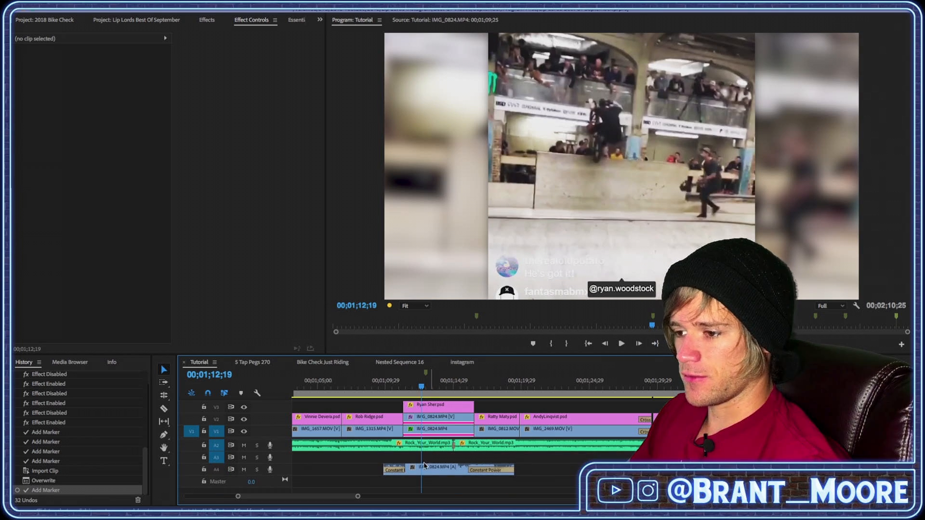
Step: Mute the music on track A2 and compare where the IMG_0824.MP4 audio and video start and end
click(244, 445)
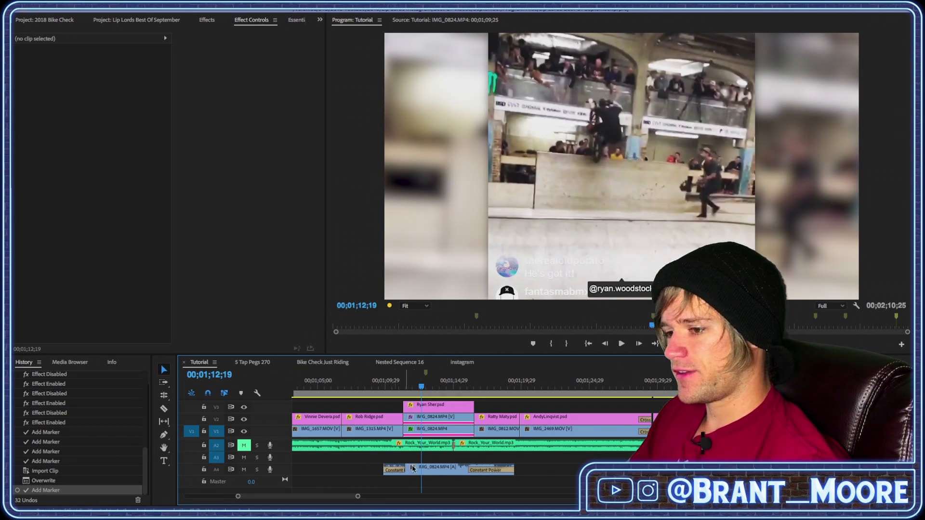
drag(543, 470, 391, 473)
click(430, 460)
click(439, 467)
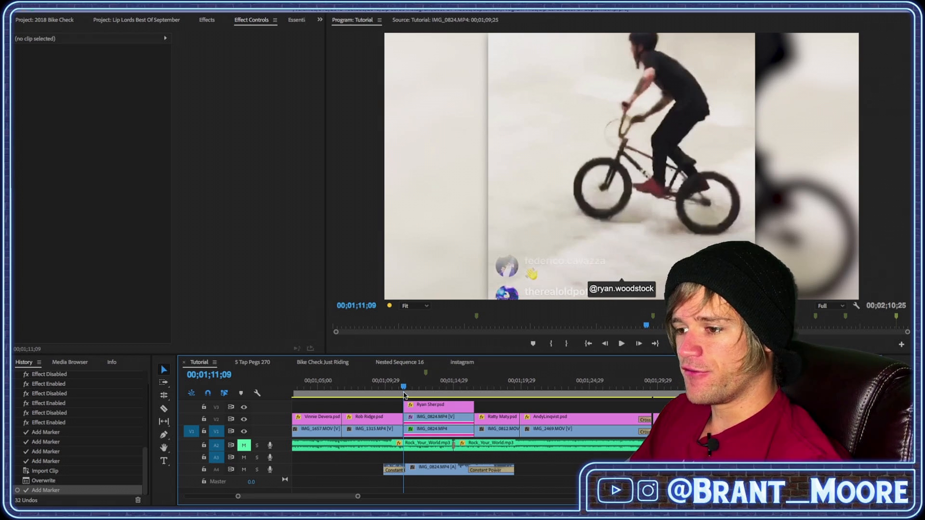
drag(404, 395, 474, 391)
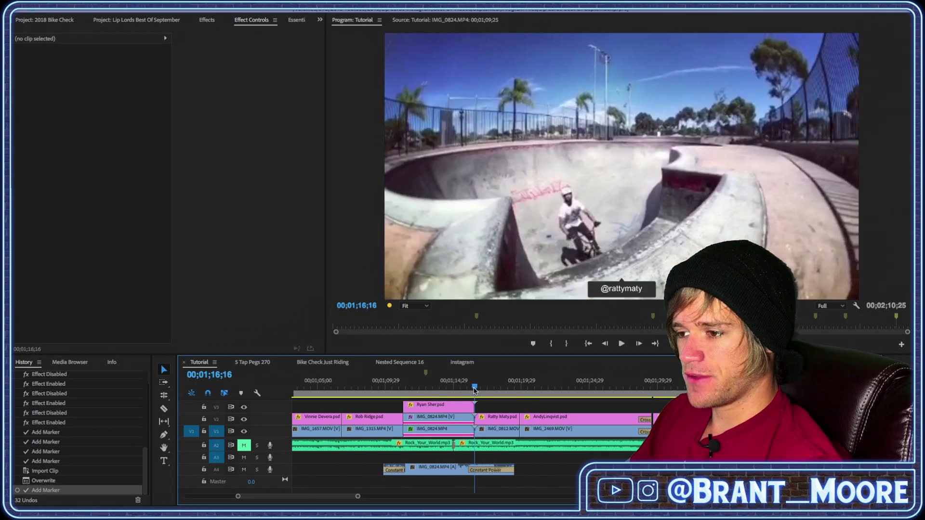
click(403, 388)
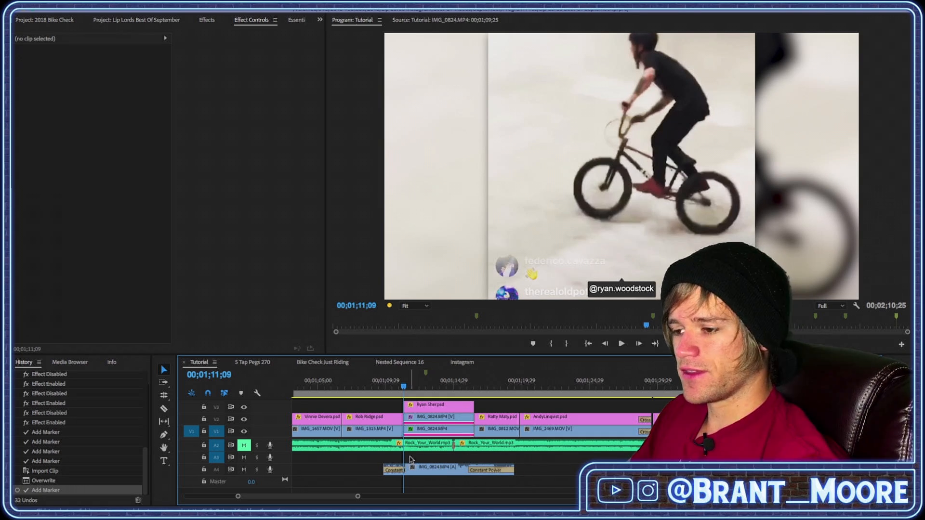
click(383, 383)
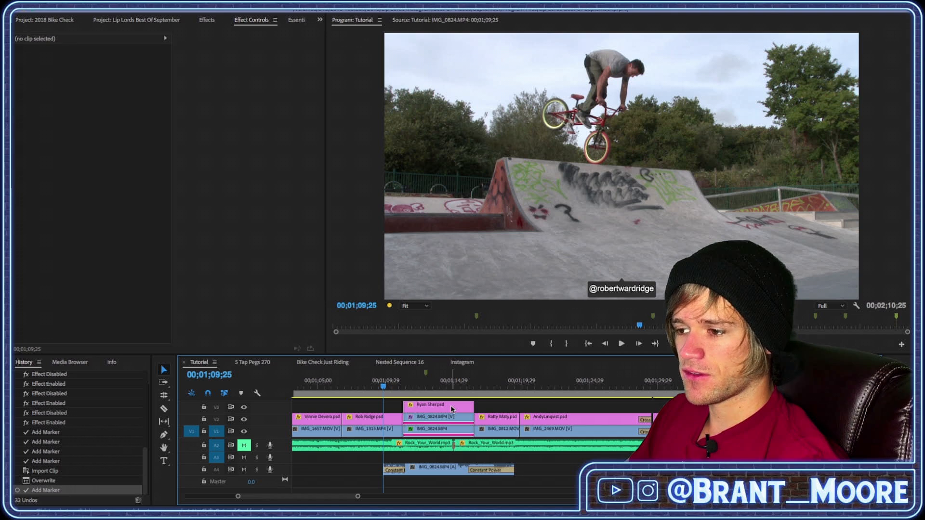
click(475, 384)
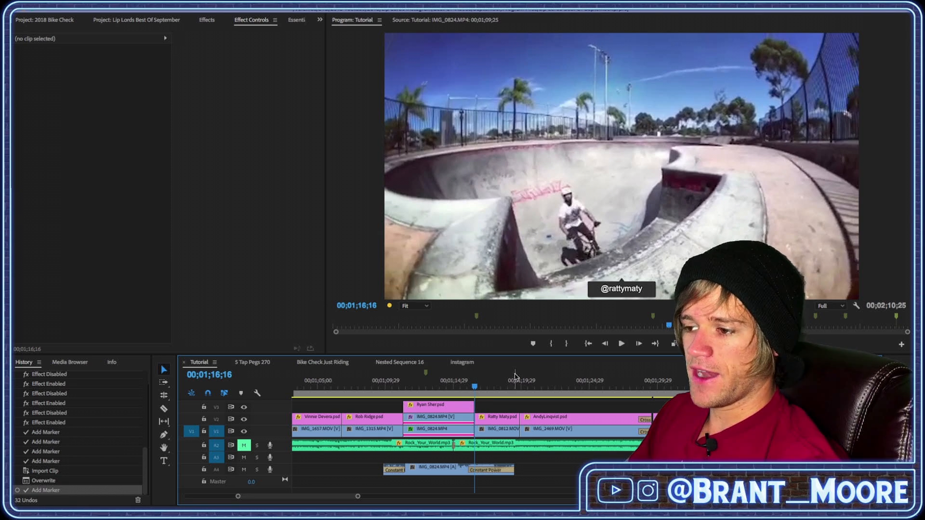
Step: Delete the Constant Power transitions from both ends of the IMG_0824.MP4 audio clip on track A4
click(485, 470)
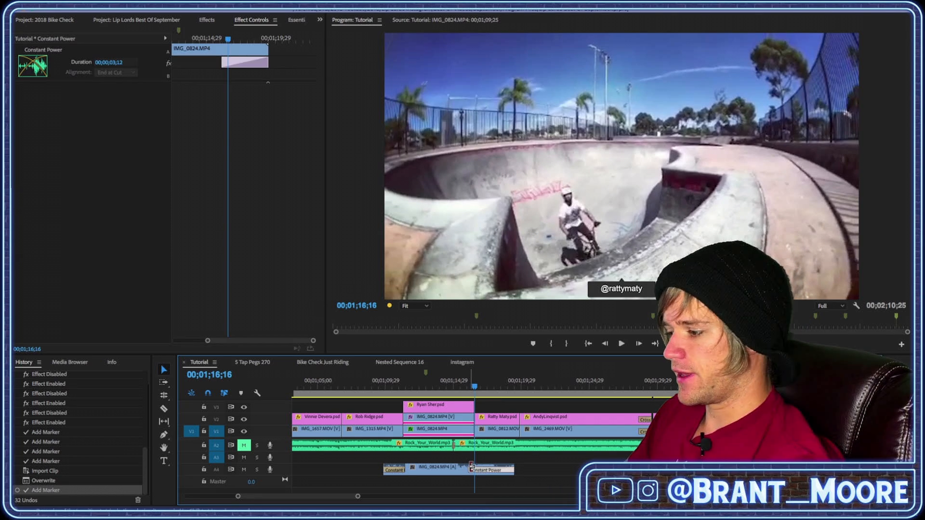
key(Delete)
click(395, 470)
key(Delete)
Step: Trim both ends of the IMG_0824.MP4 audio on track A4 to match the video clip's start and end
click(384, 388)
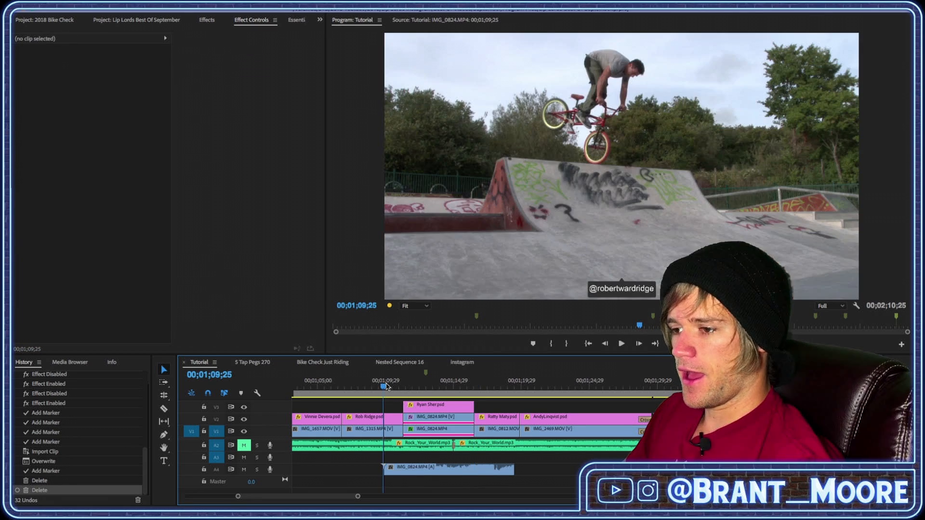
drag(386, 470, 403, 468)
drag(514, 467, 474, 458)
Step: Play through the straight cuts around IMG_0824.MP4, replay its ending, and return to the cut into the following clip
click(374, 391)
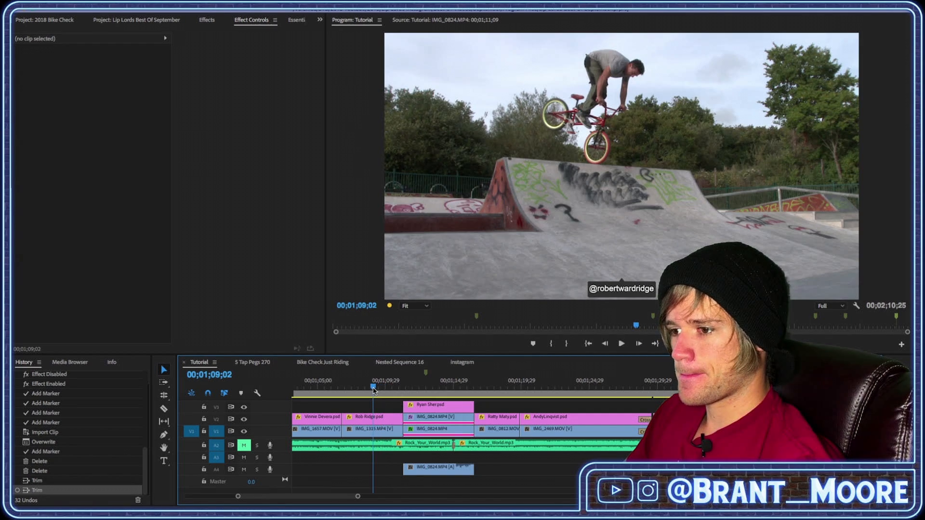
key(space)
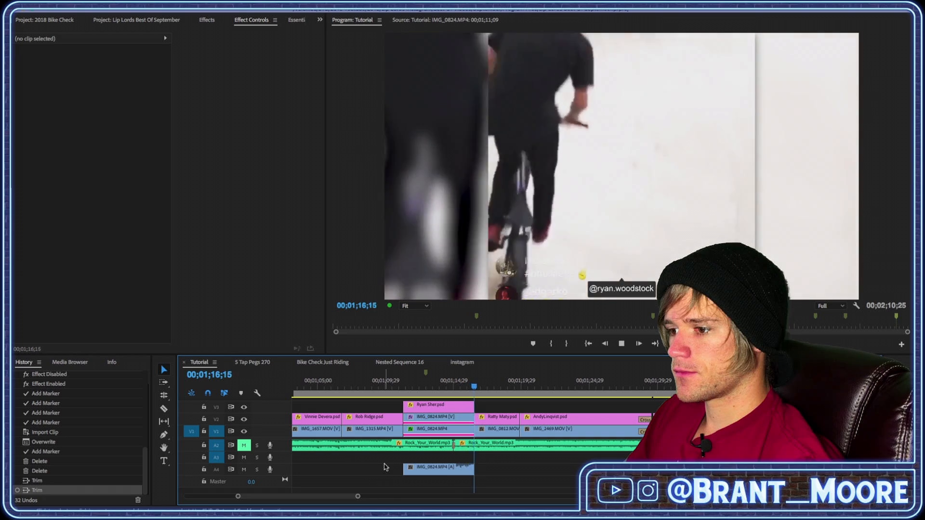
key(space)
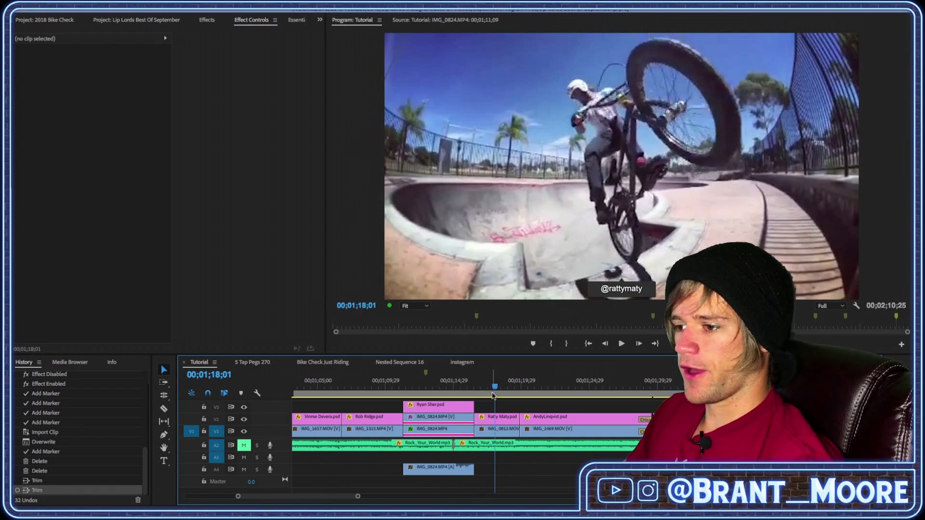
click(462, 388)
key(space)
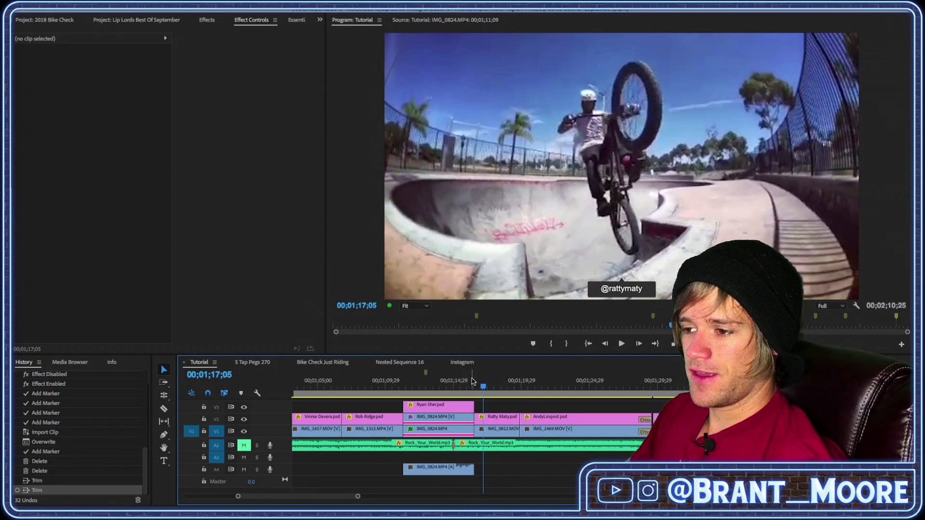
click(467, 385)
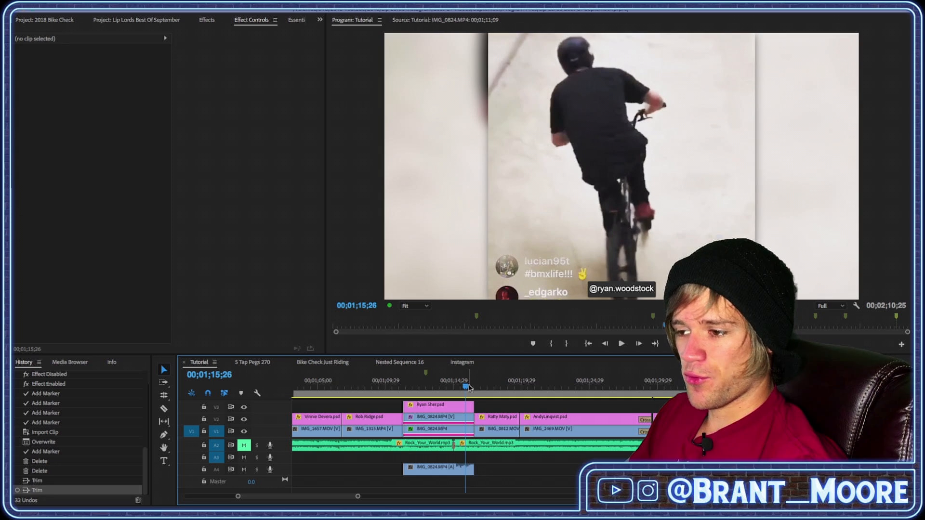
key(Down)
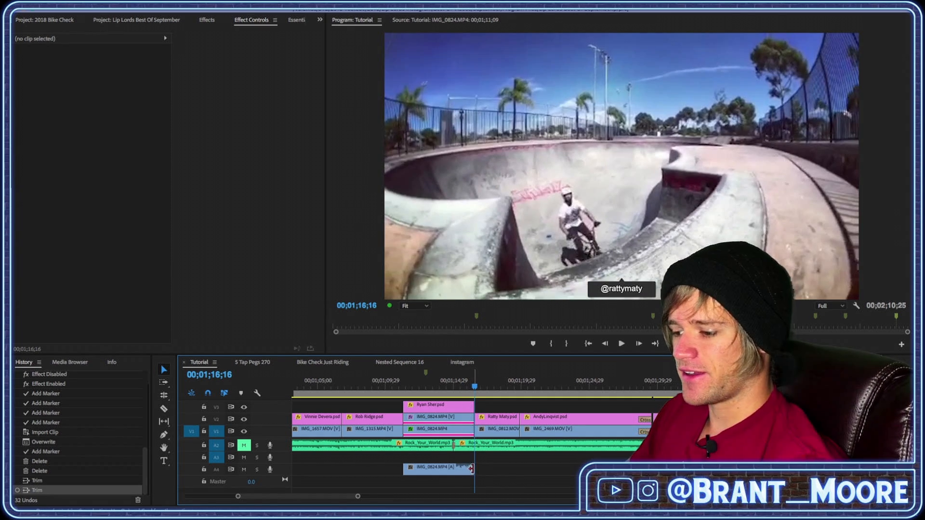
Step: Extend the end of the IMG_0824.MP4 audio about 2.5 seconds under the following clip as an L cut and play it back
drag(469, 469, 507, 470)
key(space)
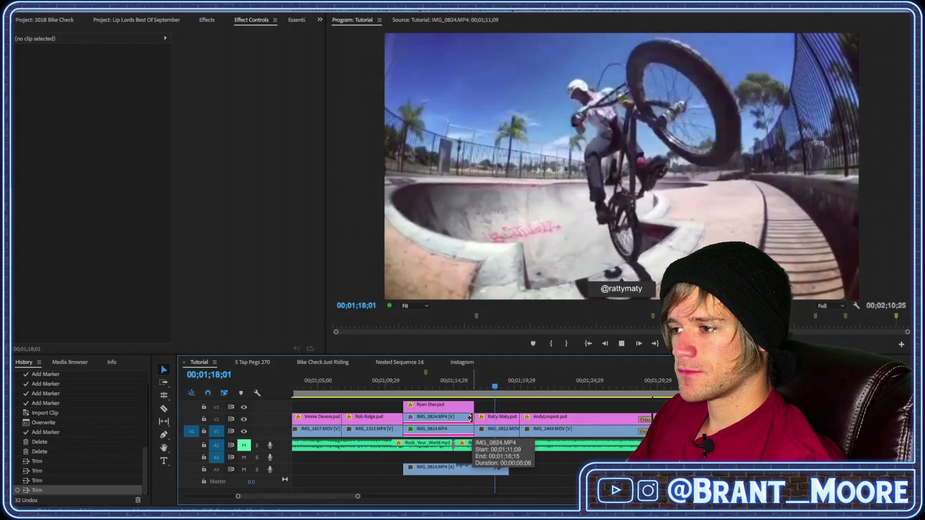
key(space)
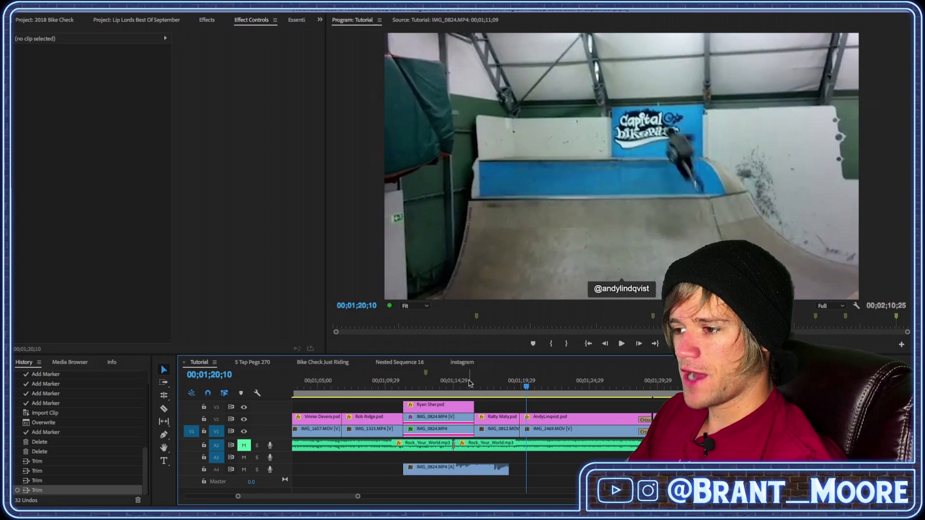
mouse_move(472, 385)
mouse_down()
mouse_move(463, 386)
mouse_move(484, 387)
mouse_move(463, 387)
mouse_up()
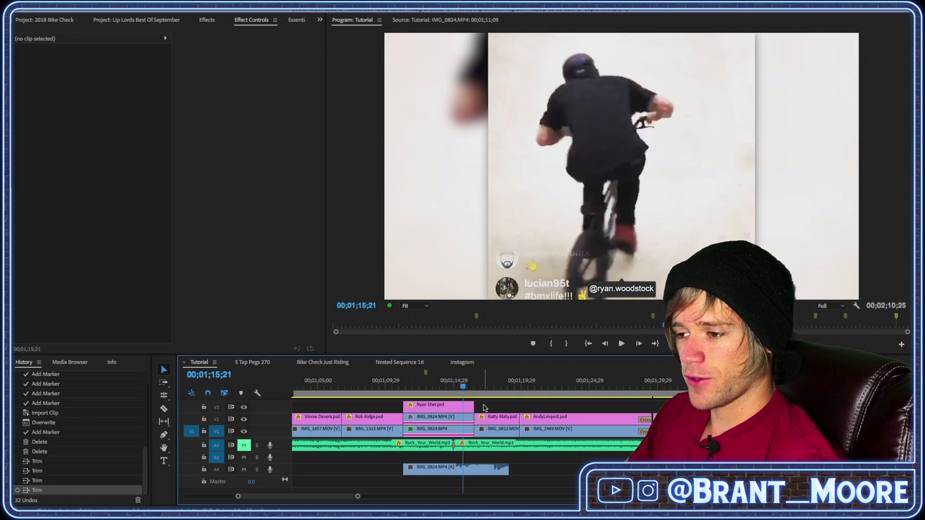
Step: Apply the default Constant Power transition to the IMG_0824.MP4 audio's end, lengthen it to 00;00;02;14, and play the fade
right_click(512, 470)
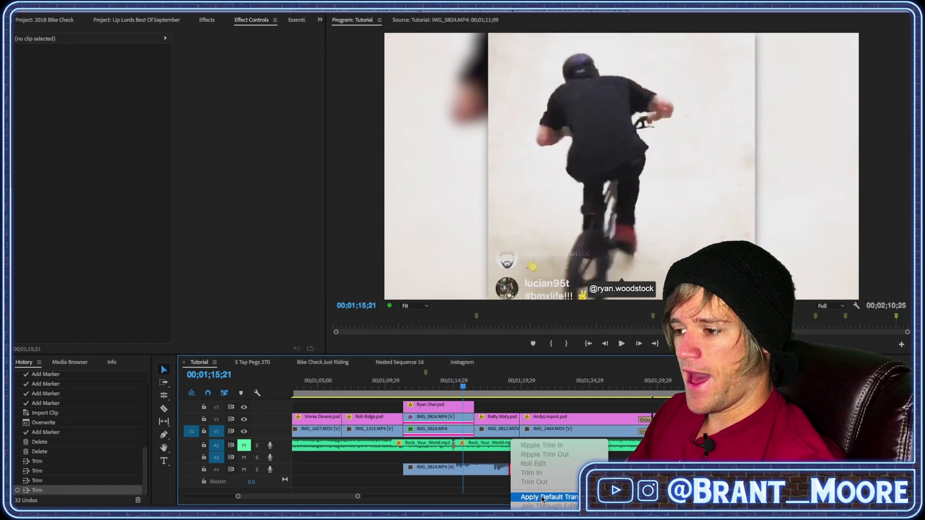
click(535, 498)
drag(499, 470, 477, 469)
click(444, 387)
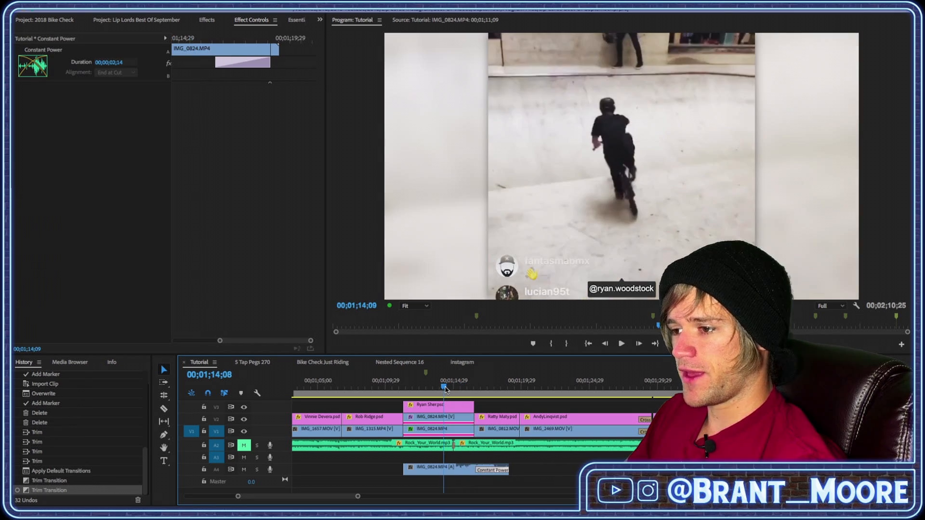
key(space)
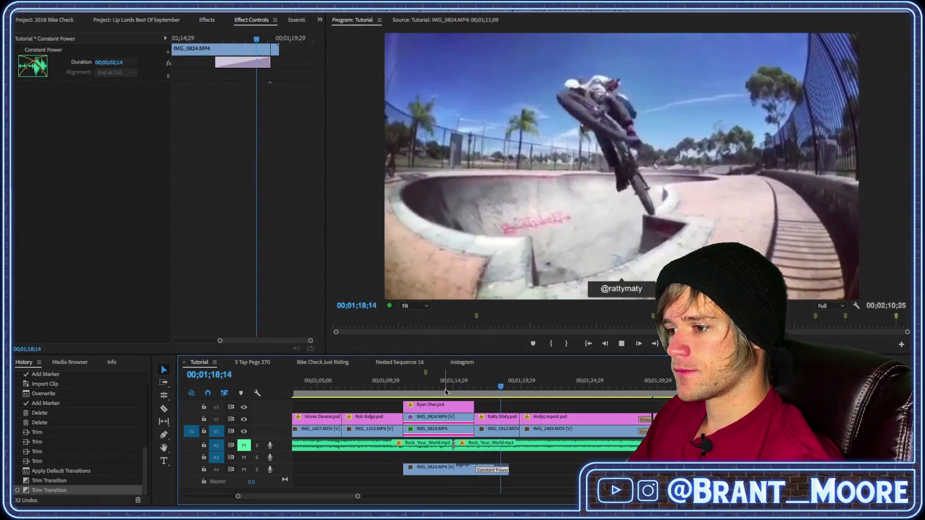
drag(482, 388, 486, 388)
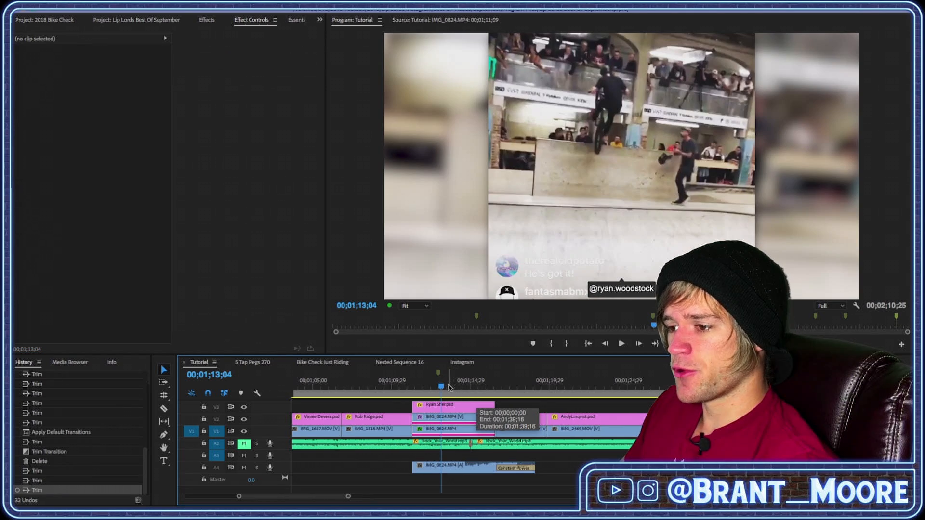
Step: Play the straight cut from the preceding clip into the start of IMG_0824.MP4
click(387, 389)
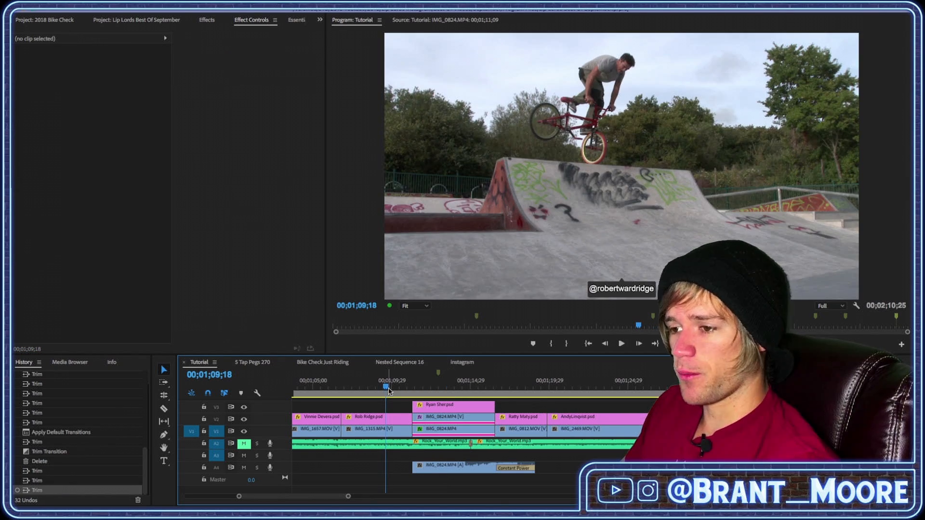
key(space)
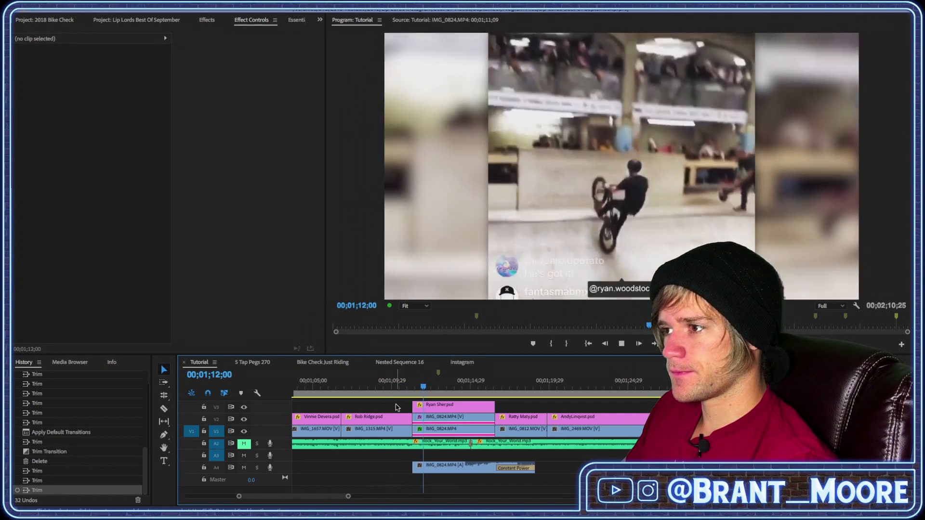
key(space)
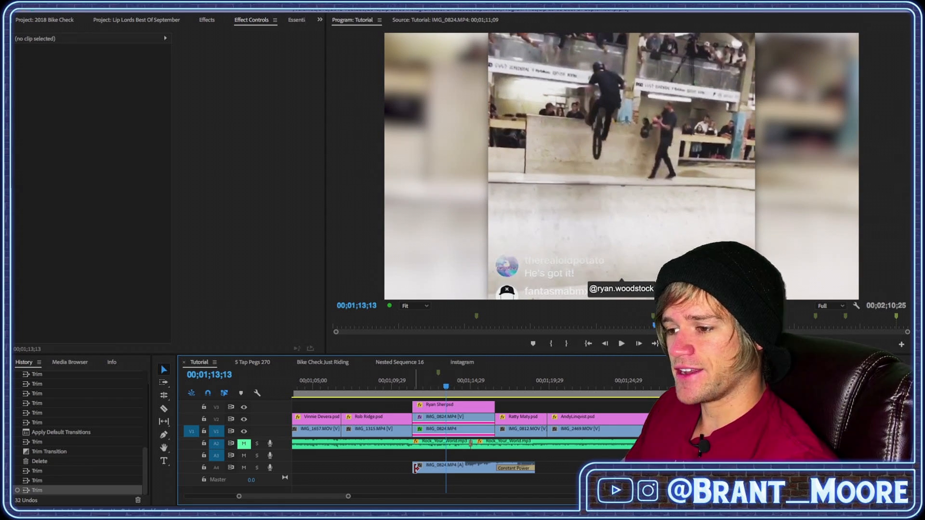
Step: Extend the start of the IMG_0824.MP4 audio back to 00;01;09;18 as a J cut and play the transition
drag(416, 468, 386, 471)
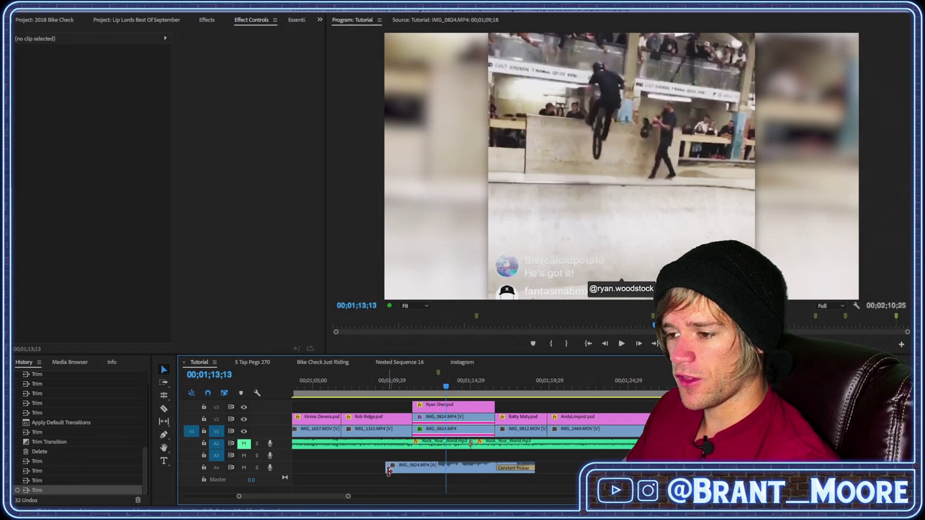
click(365, 388)
key(space)
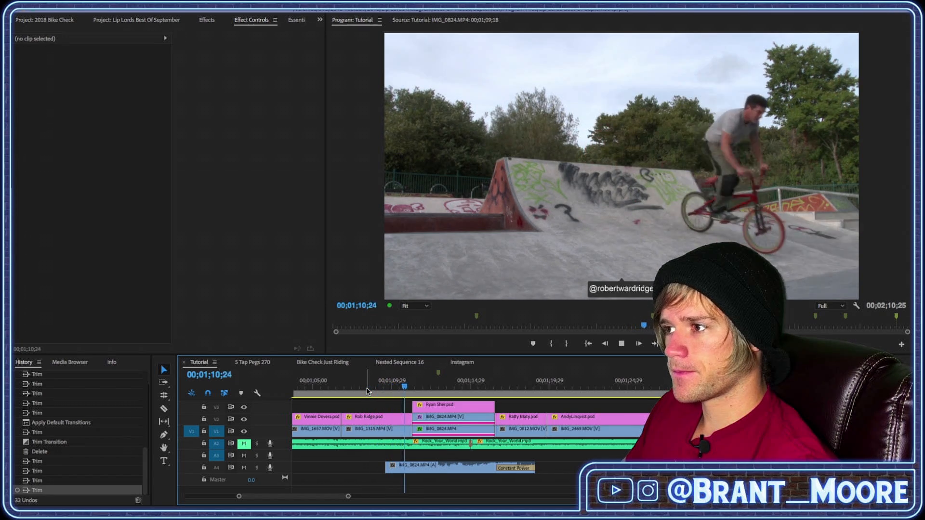
key(space)
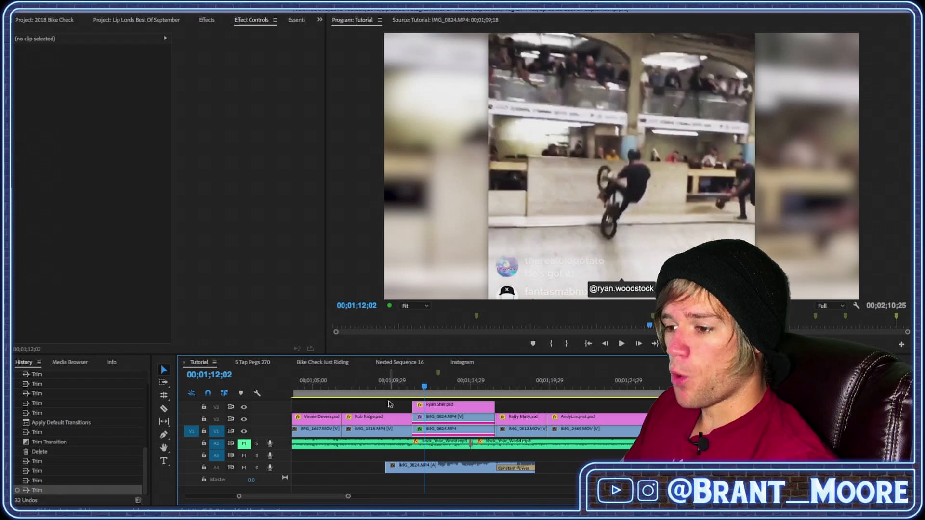
Step: Apply the default audio transition to the start of the IMG_0824.MP4 audio and trim that start to 00;01;10;18
right_click(388, 469)
click(411, 497)
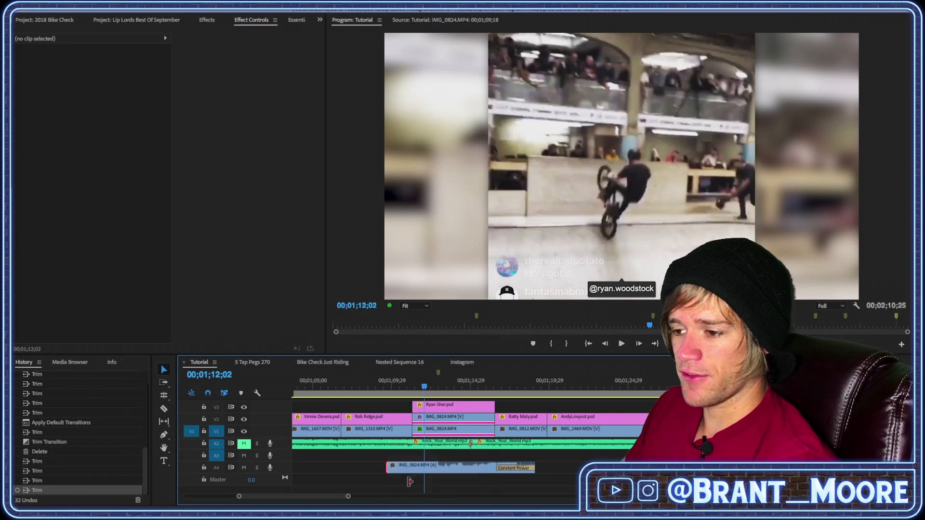
drag(387, 469, 402, 384)
click(401, 383)
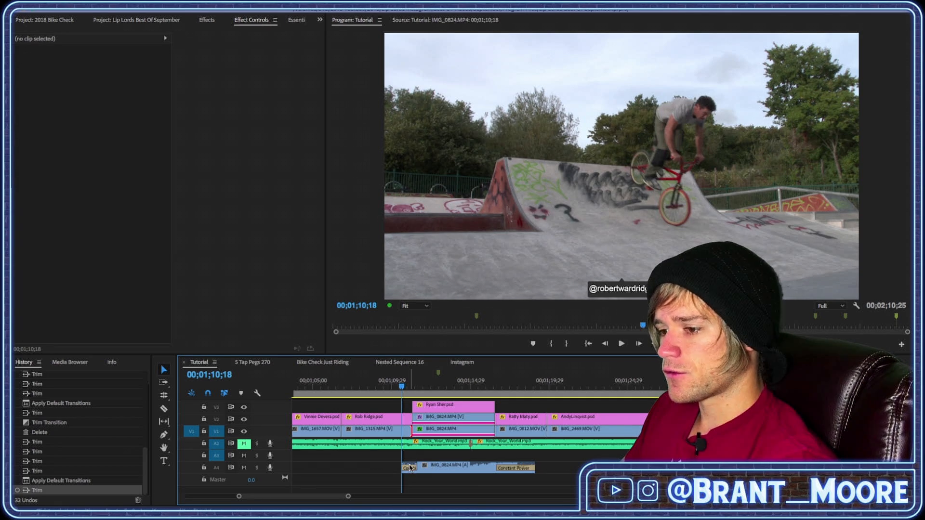
Step: Play from 00;01;08;26 through the faded start and end of the IMG_0824.MP4 audio
click(375, 386)
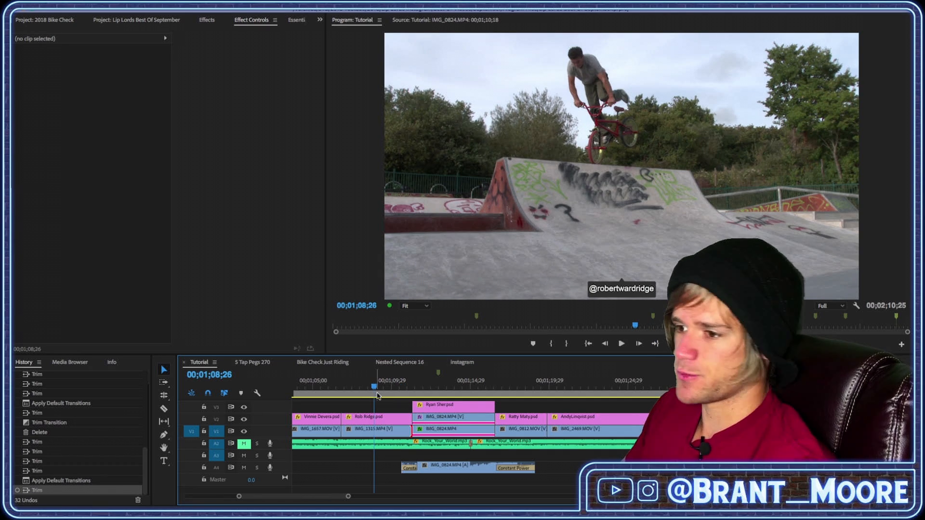
key(space)
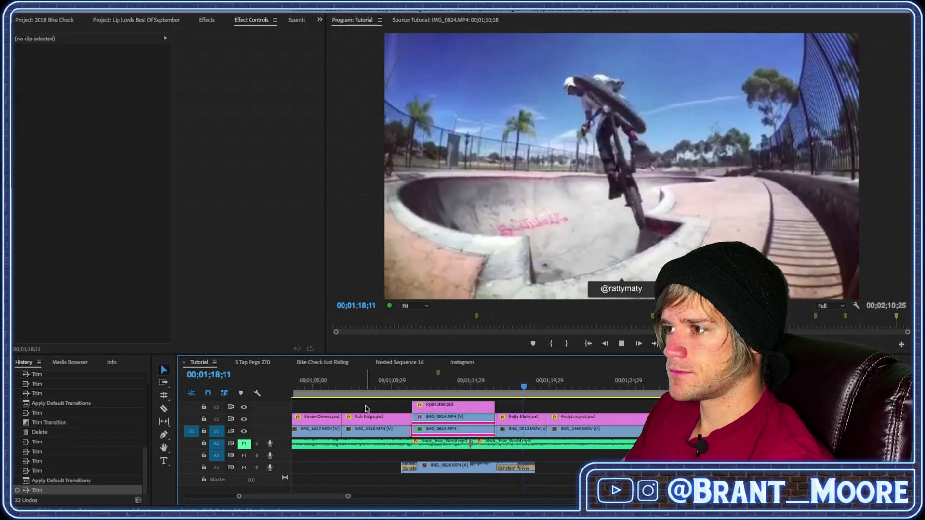
key(space)
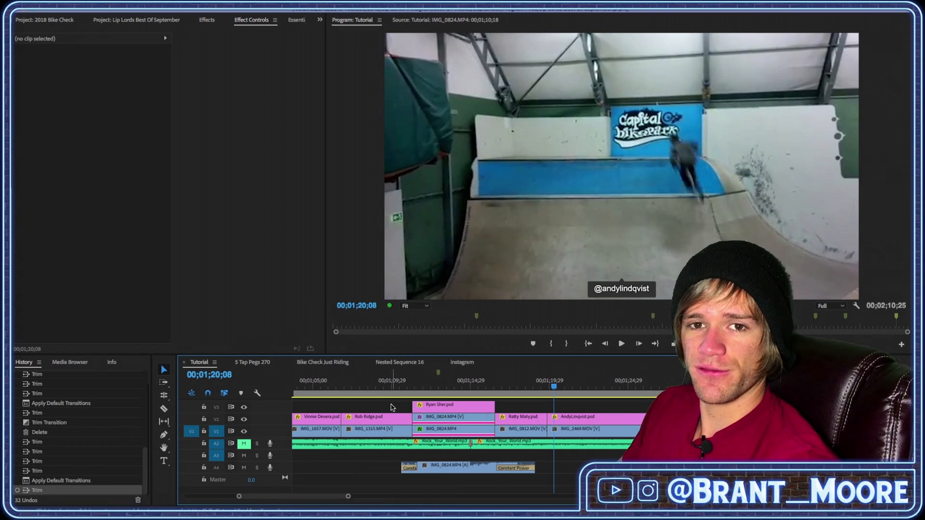
Step: Unmute audio track A2 and play across the cut at the 00;00;32;21 marker with the music
click(244, 444)
drag(295, 498, 278, 493)
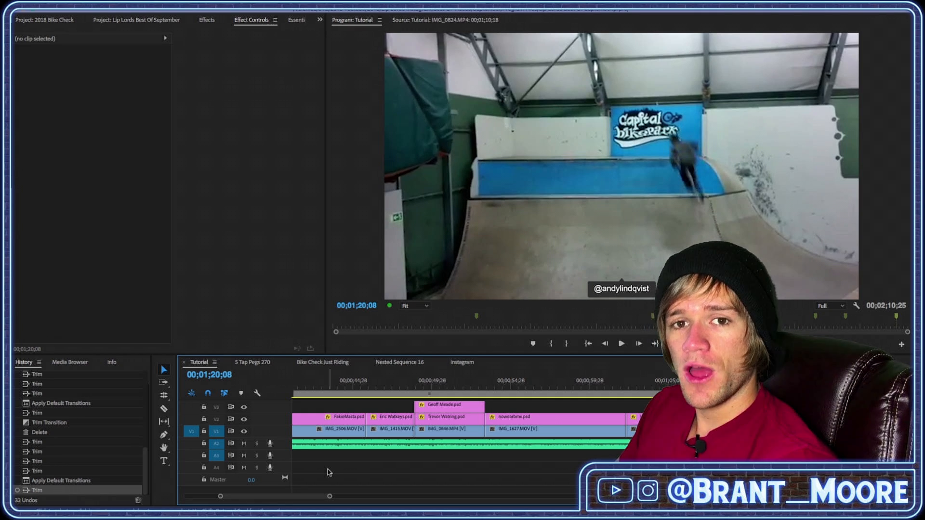
drag(320, 497, 296, 491)
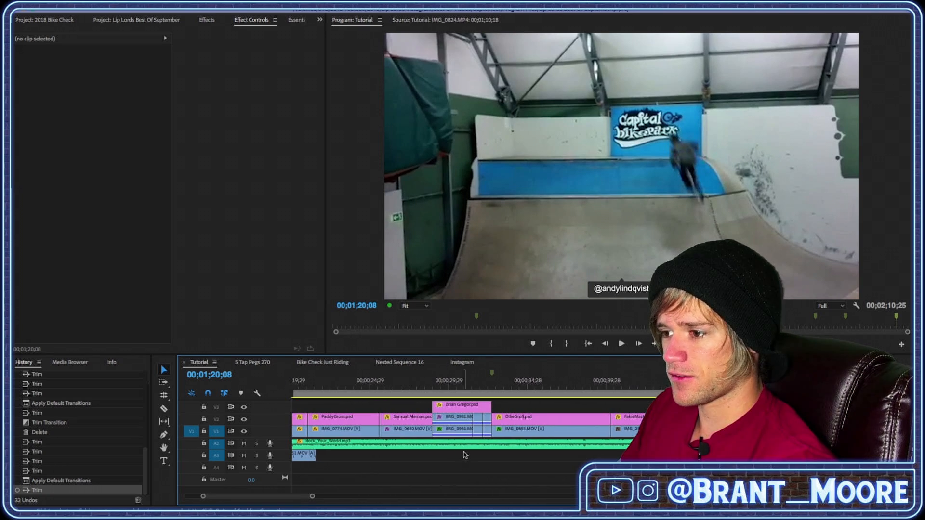
click(492, 386)
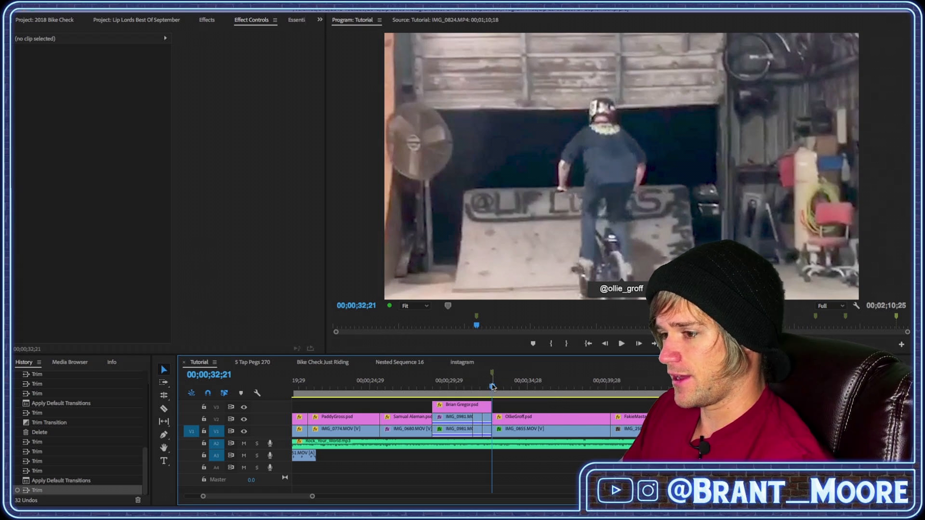
click(472, 389)
key(space)
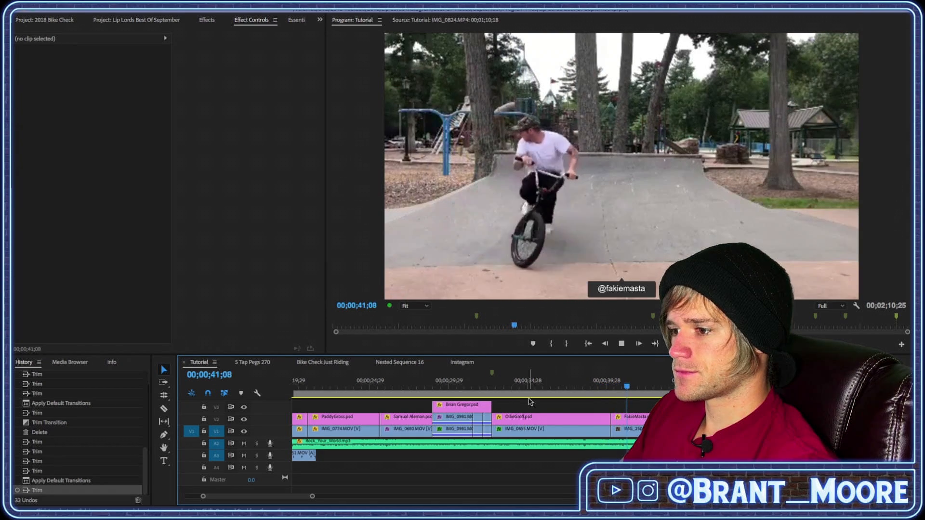
key(space)
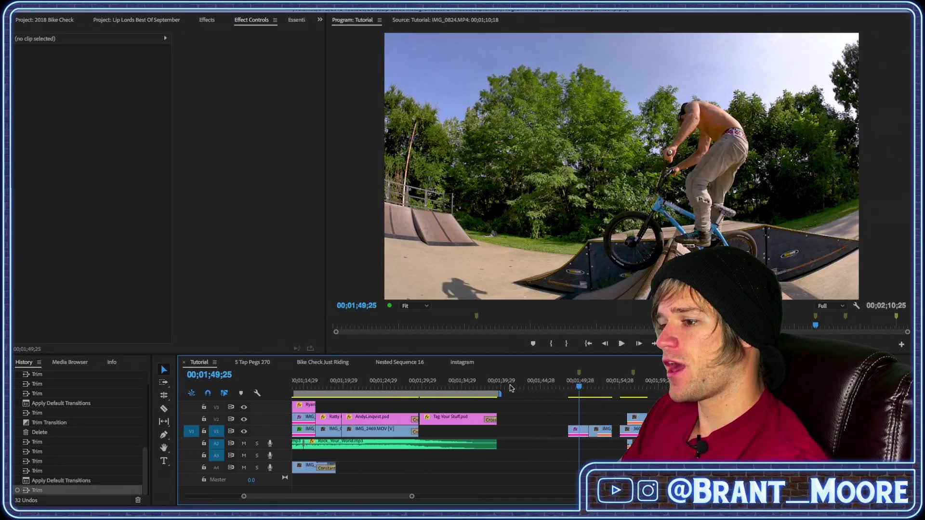
Step: Play the cut from the 360 Sprocket 180.MOV clip to the adjoining IMG_9058.MOV clip and replay it
key(=)
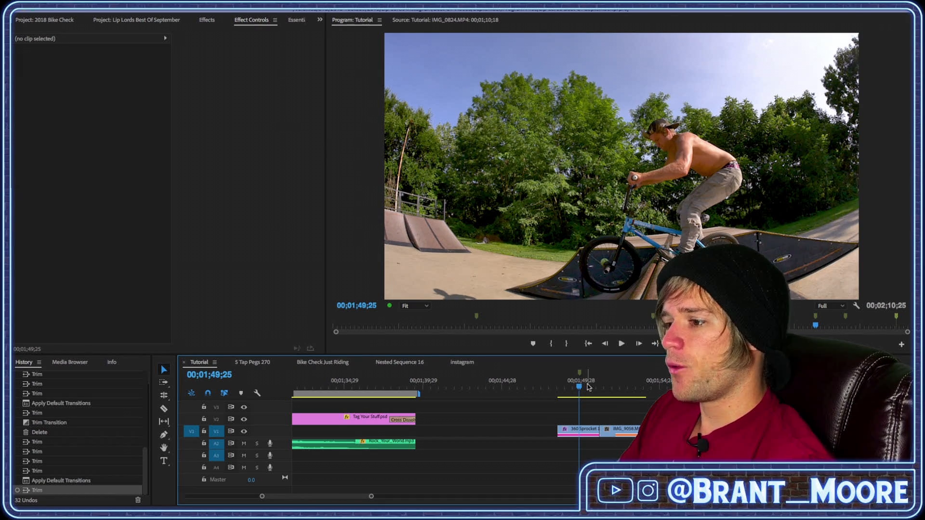
drag(581, 389, 618, 384)
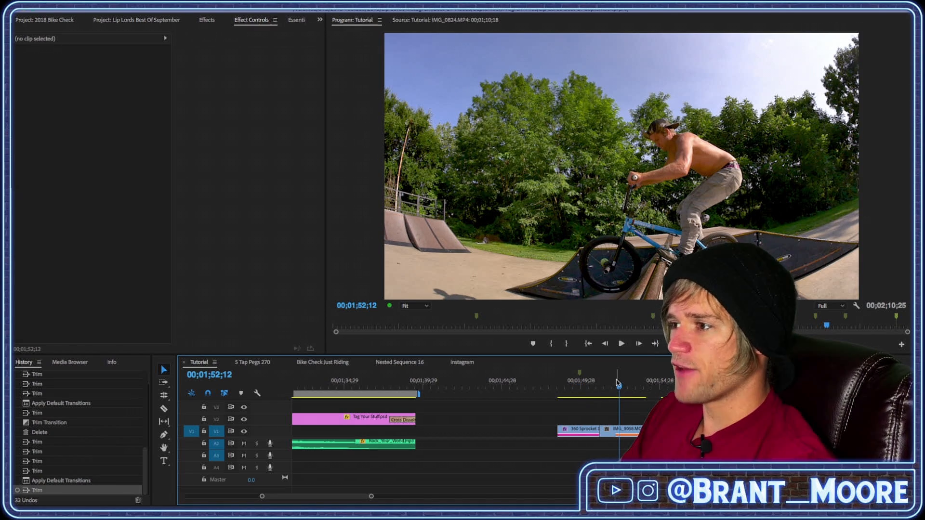
click(563, 386)
key(space)
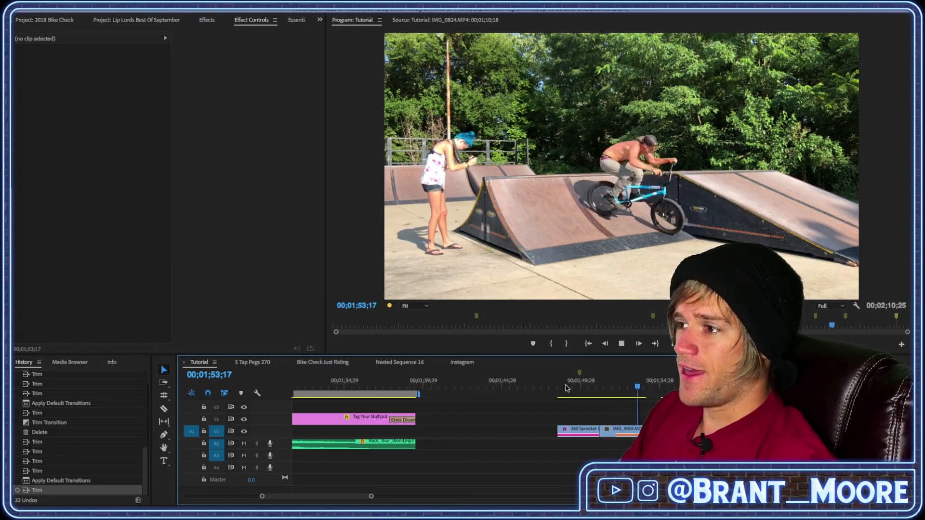
click(567, 387)
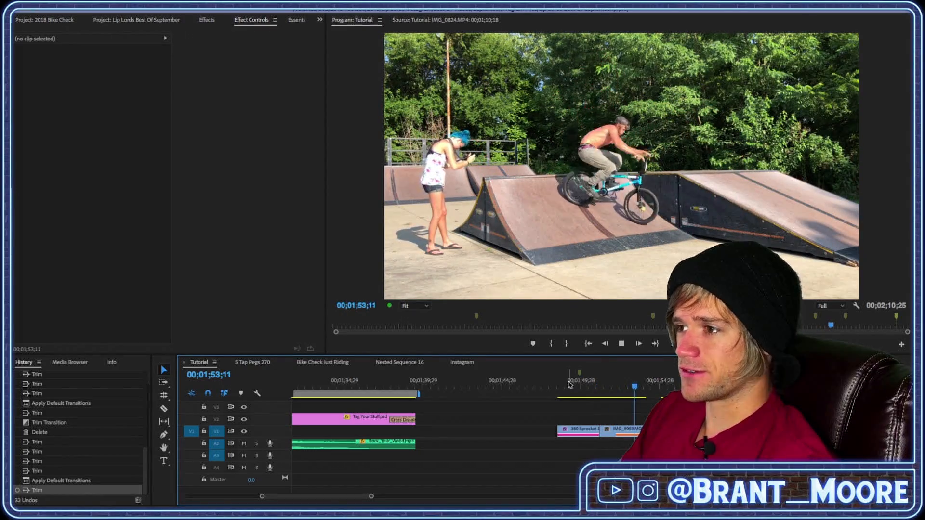
Step: Select the 360 Sprocket 180.MOV clip at 00;01;49;28 and disable its Lumetri Color effect
drag(570, 386, 581, 414)
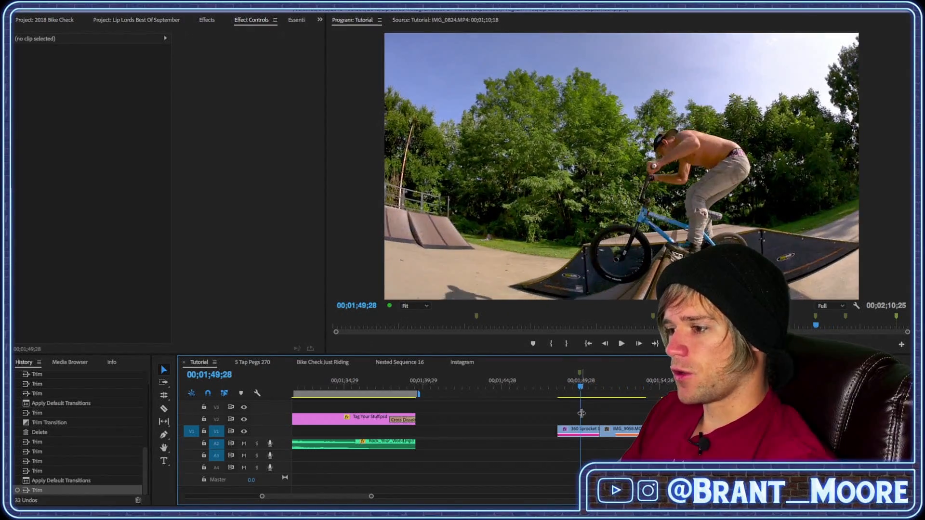
click(584, 433)
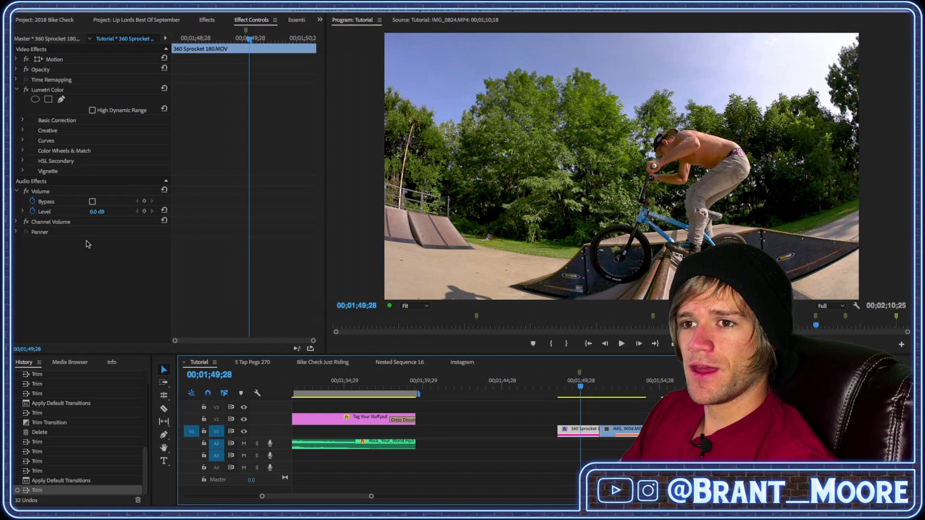
click(26, 90)
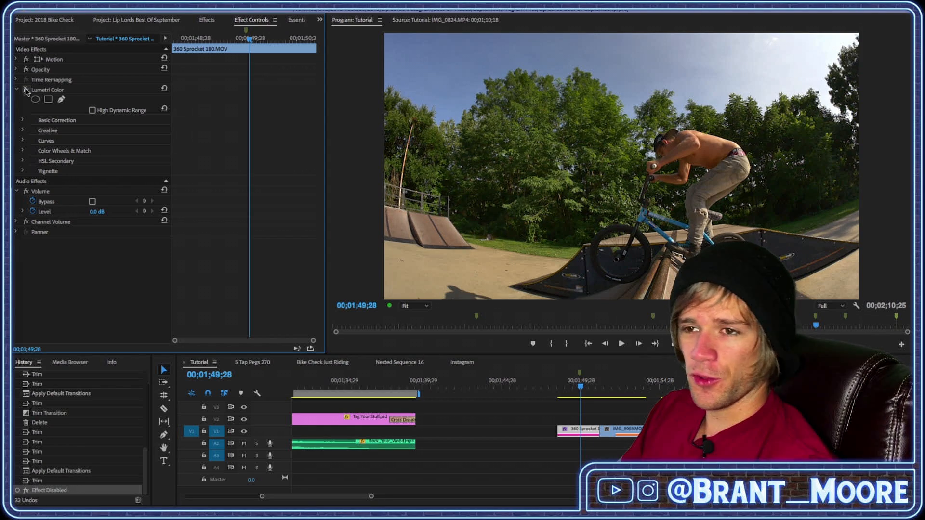
Step: Compare the colors of the ungraded 360 Sprocket 180.MOV clip with IMG_9058.MOV and play across their cut
click(618, 388)
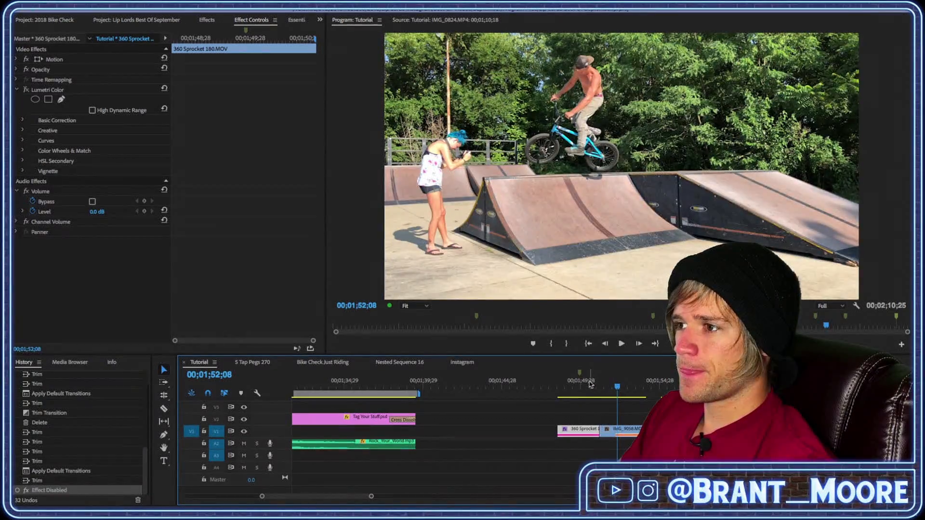
click(585, 386)
click(620, 386)
click(582, 386)
click(622, 386)
click(566, 386)
key(space)
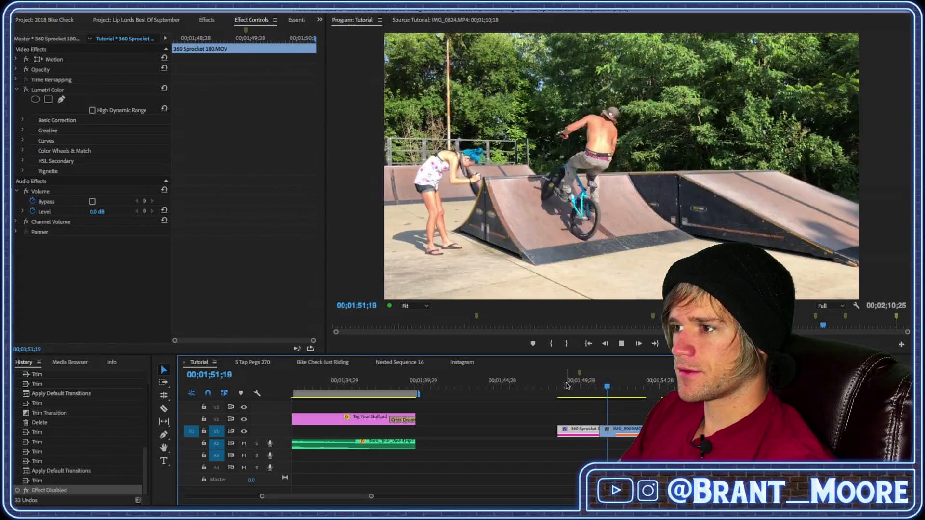
key(space)
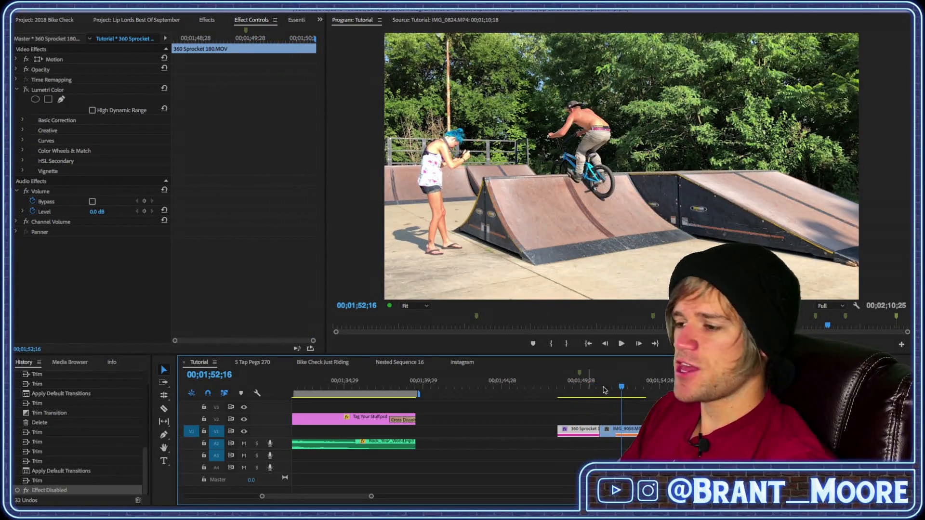
Step: Re-enable Lumetri Color on the 360 Sprocket 180.MOV clip and play the color-matched cut into IMG_9058.MOV
click(583, 390)
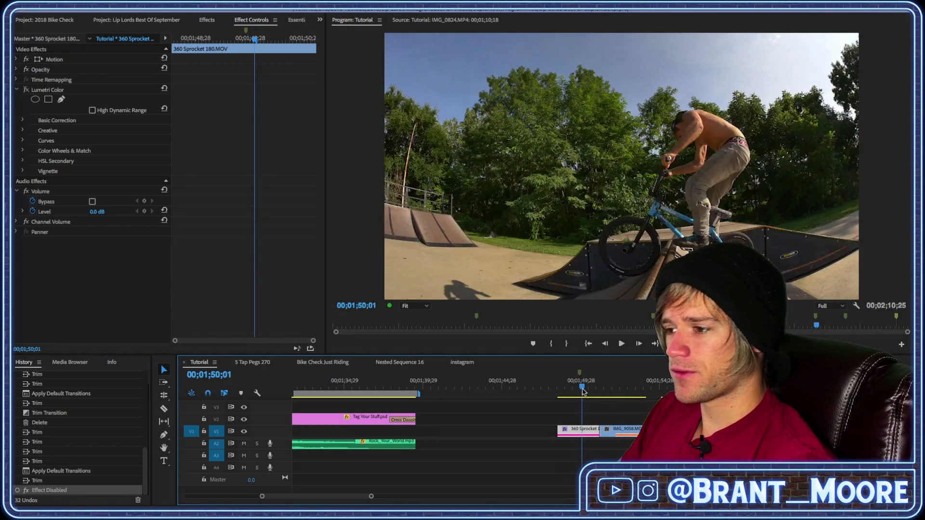
click(26, 90)
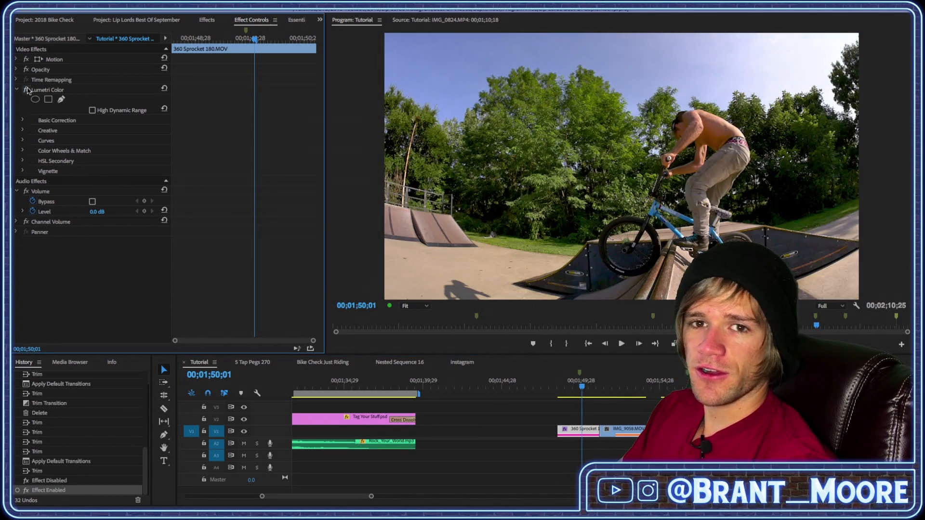
click(562, 389)
key(space)
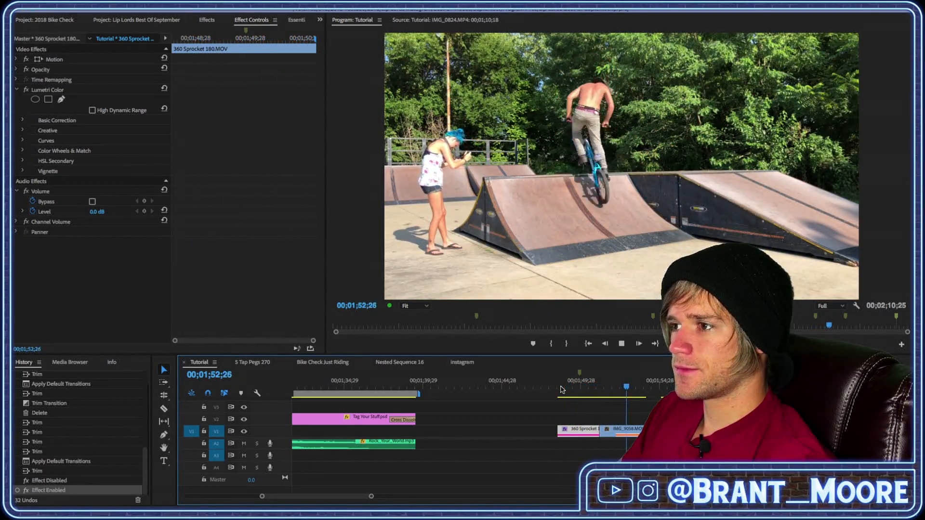
key(space)
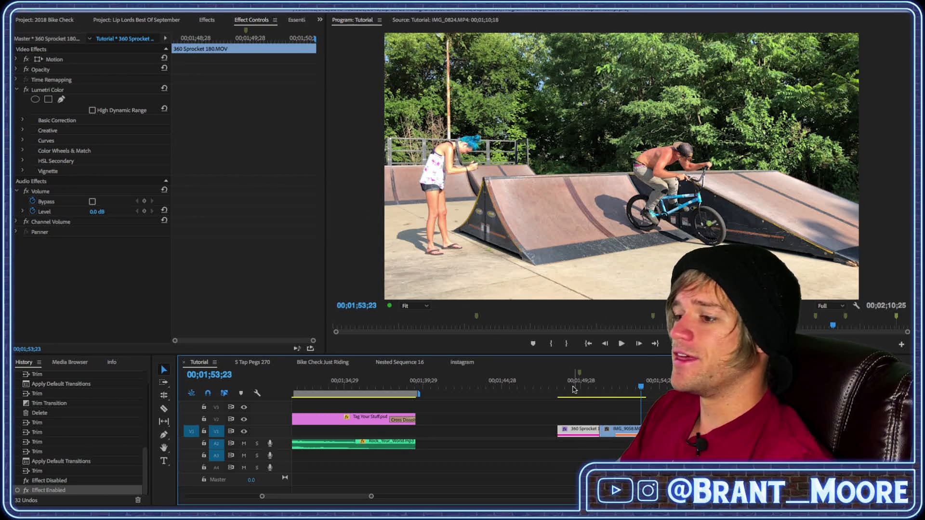
Step: Move the playhead to 00;01;48;15 and paste the copied effect onto the second 360 Sprocket 180.MOV clip
click(558, 383)
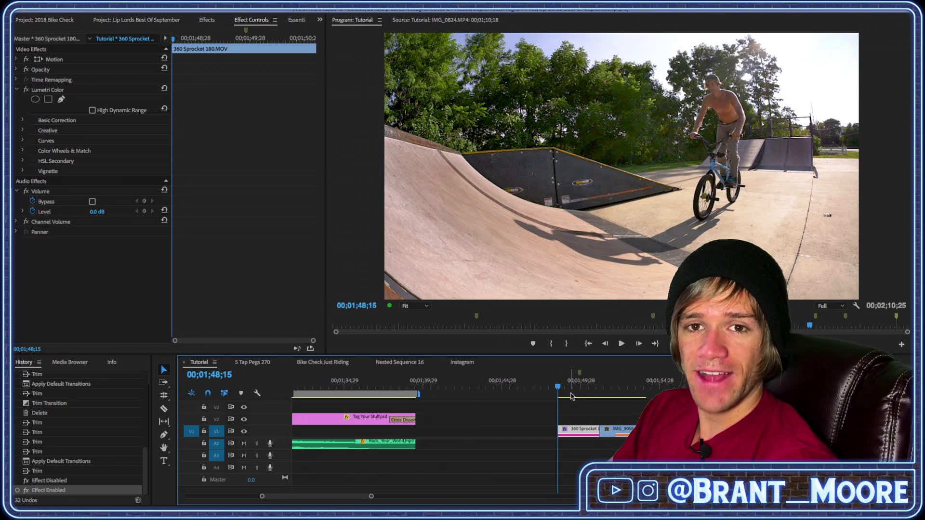
key(ctrl+v)
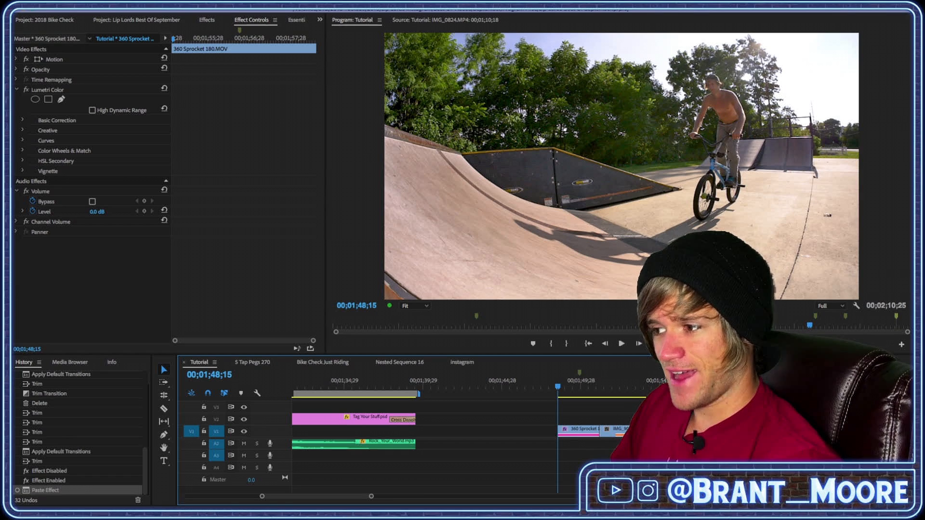
Step: Play the first 360 Sprocket 180.MOV and IMG_9058.MOV pair twice from 00;01;48;15
drag(362, 497, 373, 497)
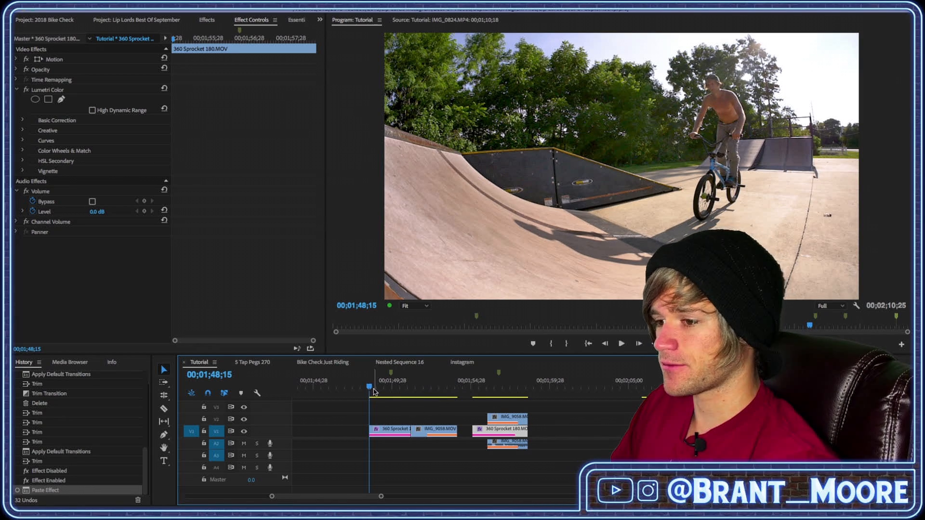
key(space)
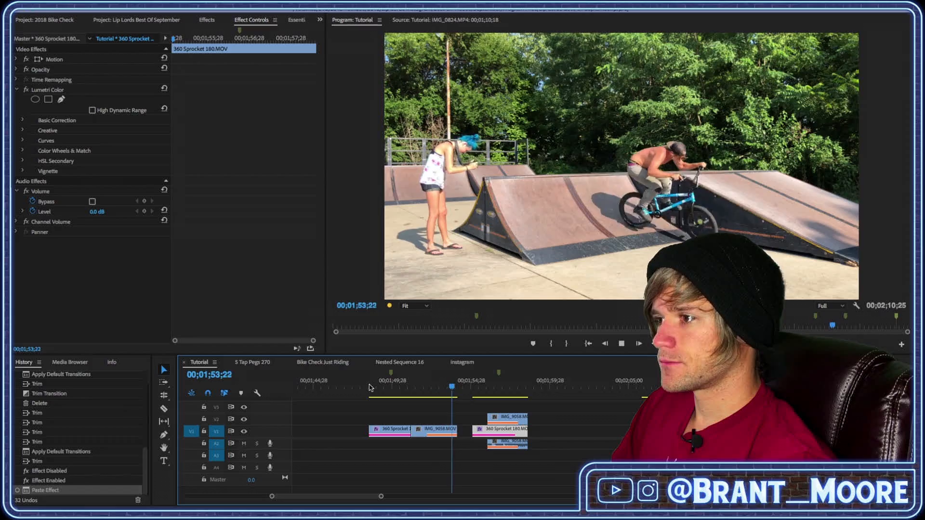
key(space)
click(369, 387)
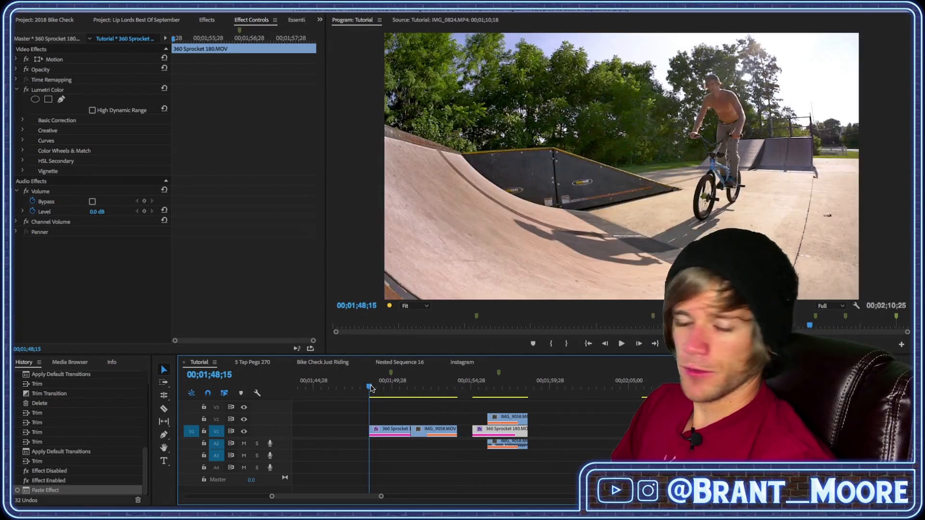
key(space)
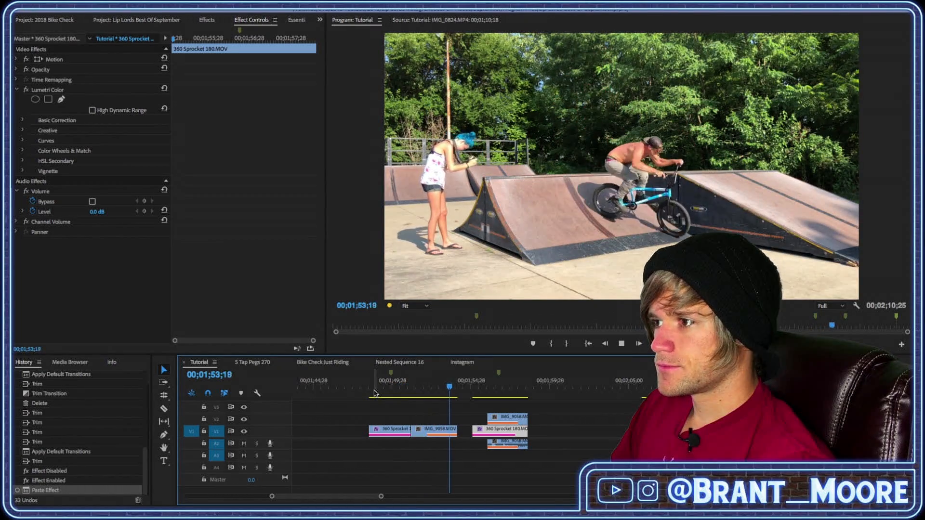
key(space)
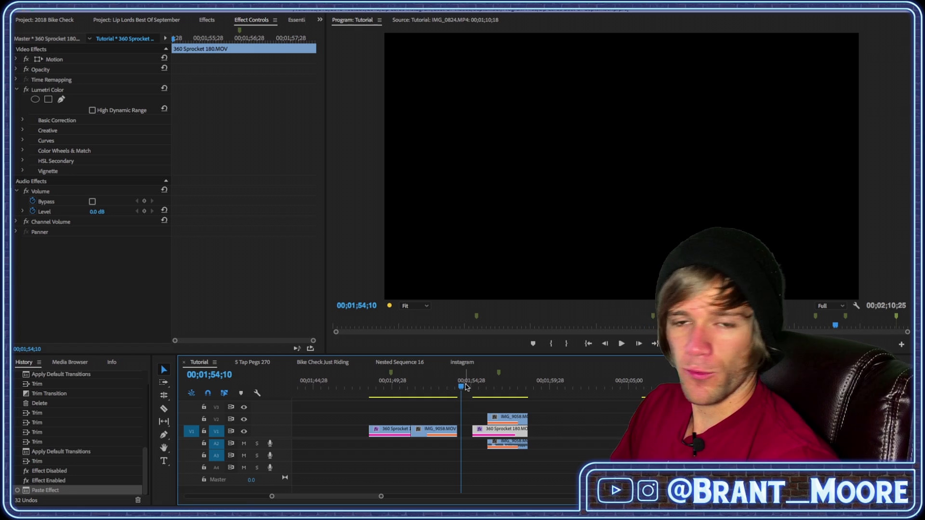
Step: Play the second, layered version of the 360 Sprocket 180.MOV cut from 00;01;55;02 and return to its start
key(Down)
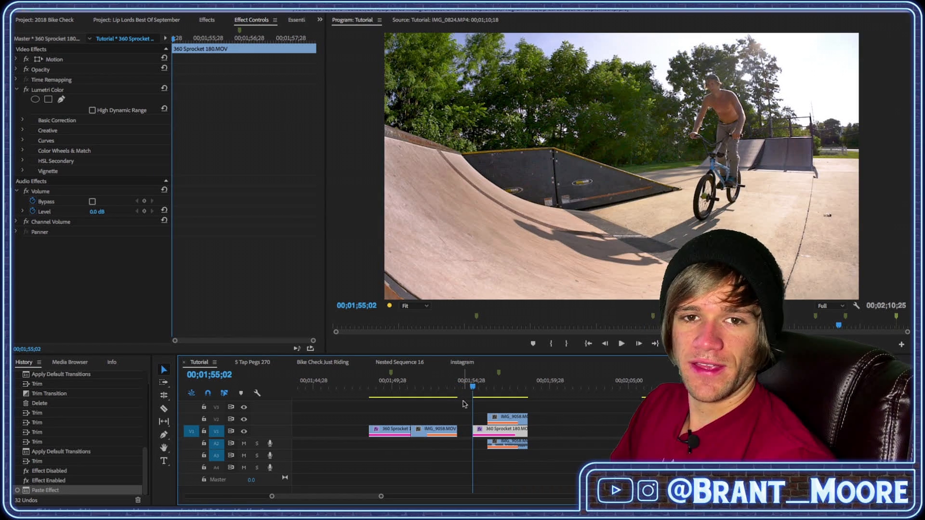
key(space)
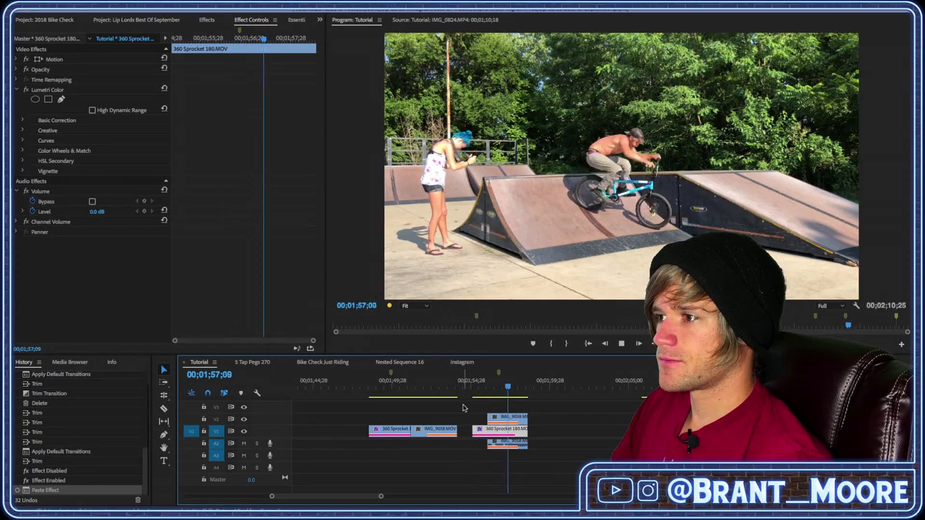
key(space)
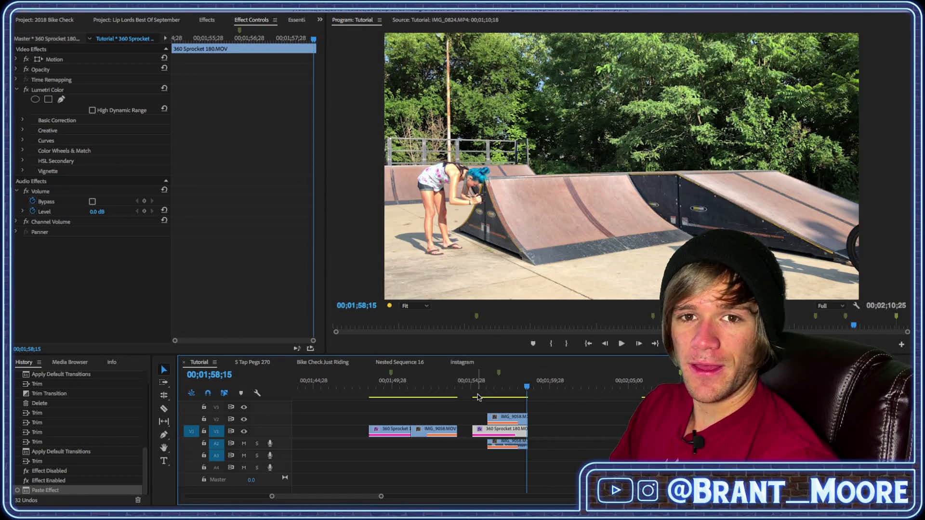
click(473, 392)
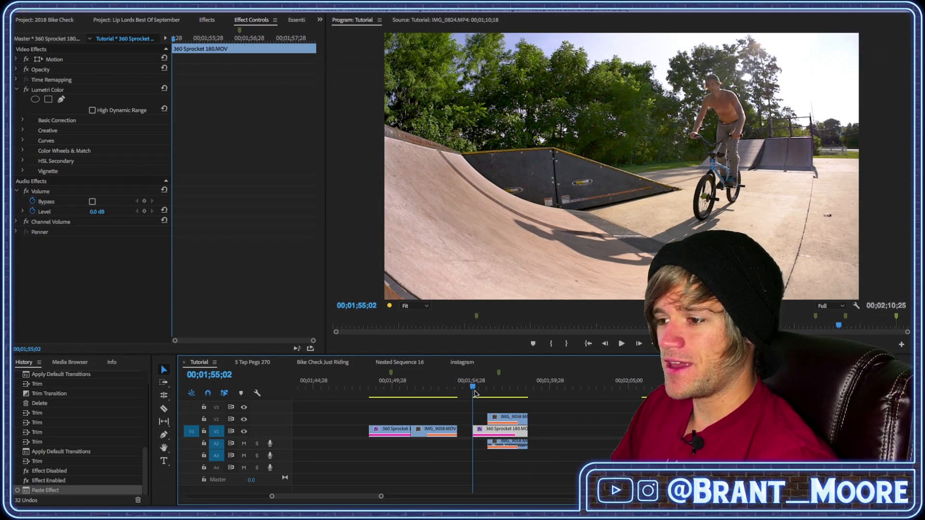
Step: Replay the layered 360 Sprocket 180.MOV and IMG_9058.MOV cut from 00;01;55;02 and return to its start
key(space)
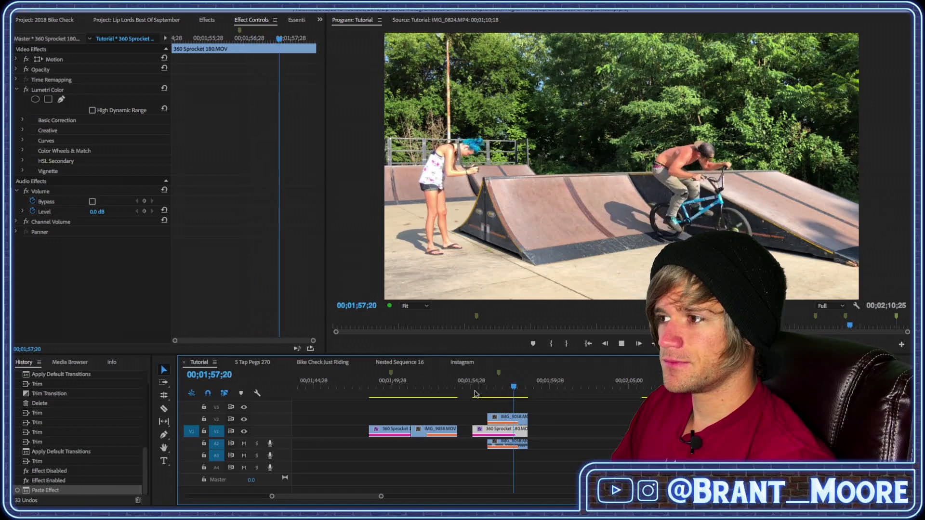
key(space)
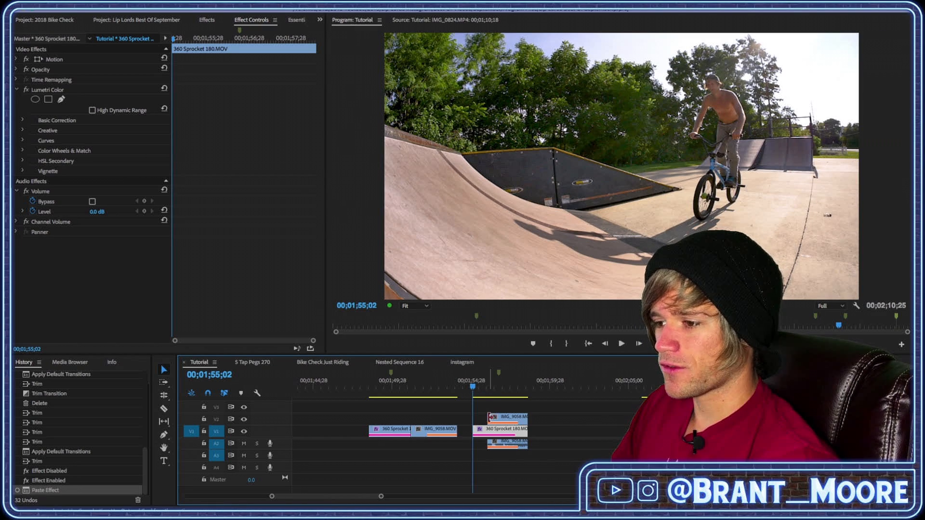
Step: Try extending the start of the upper IMG_9058.MOV clip earlier over 360 Sprocket 180.MOV and play the early cut from 00;01;55;02
key(=)
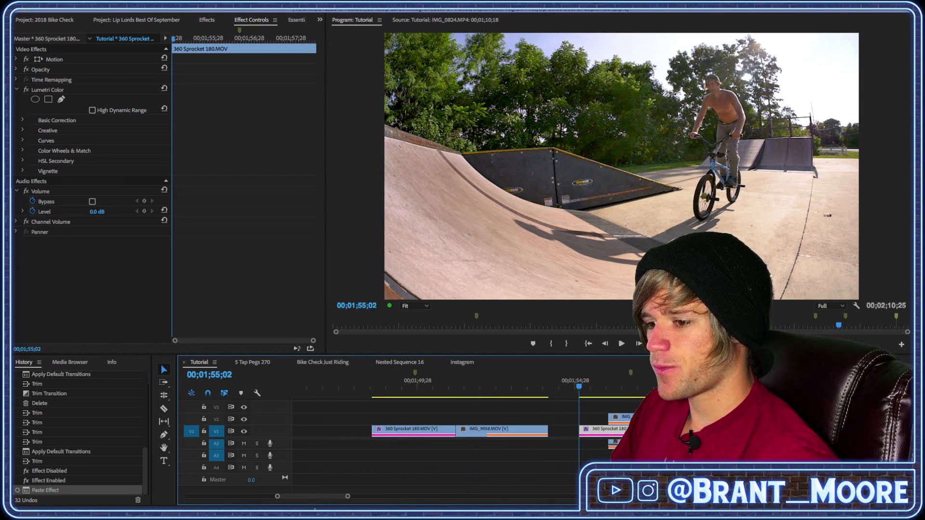
scroll(317, 502, down, 5)
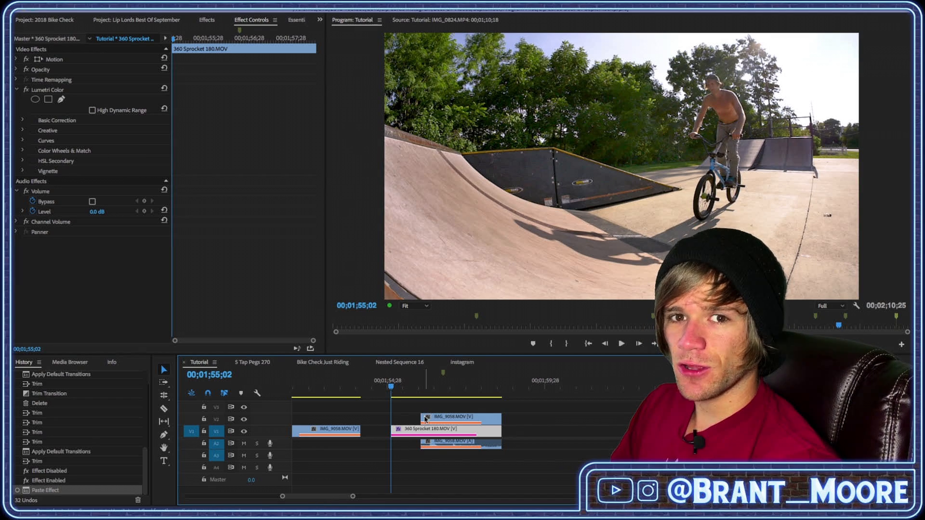
drag(422, 418, 409, 418)
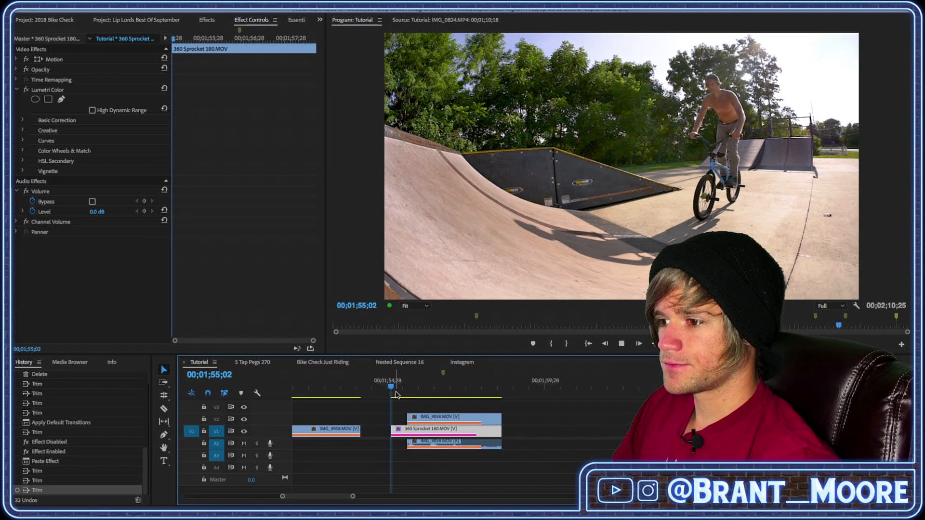
key(space)
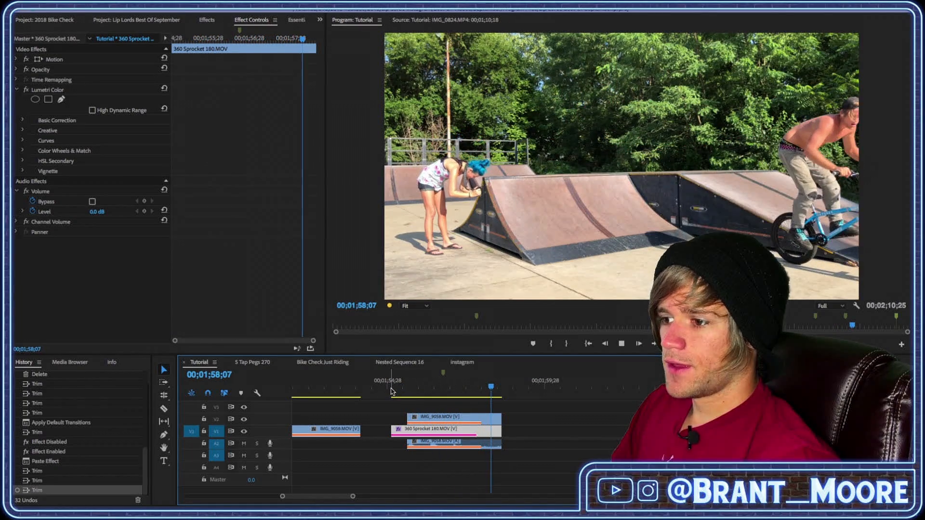
key(space)
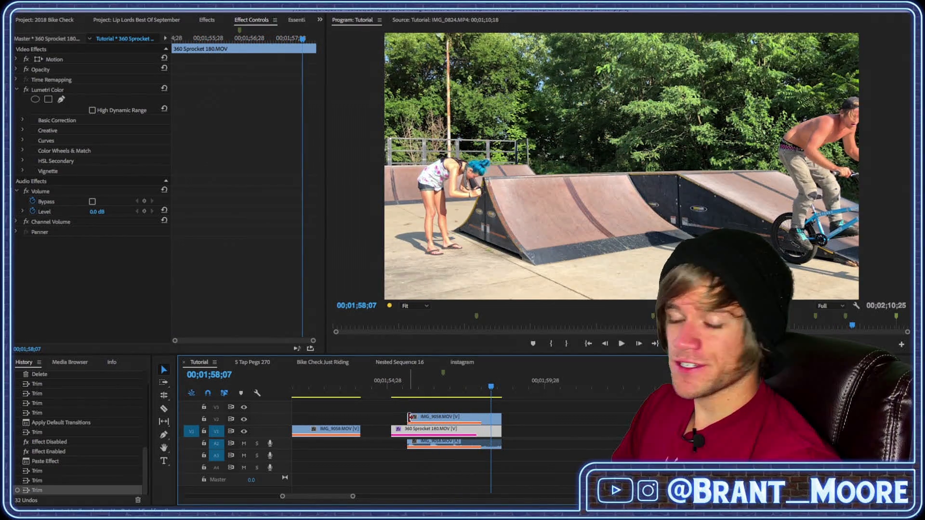
Step: Try trimming the start of the upper IMG_9058.MOV clip to a later point and play the late cut from the beginning
drag(410, 417, 432, 417)
click(391, 387)
key(space)
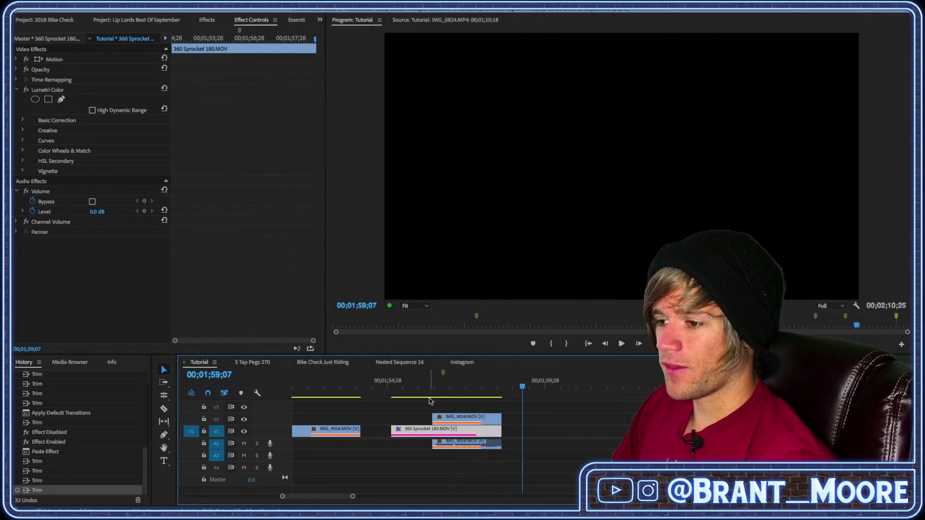
Step: Trim the start of the upper IMG_9058.MOV clip slightly earlier, play the cut, and scrub to 00;01;56;01
click(408, 387)
drag(409, 389, 410, 390)
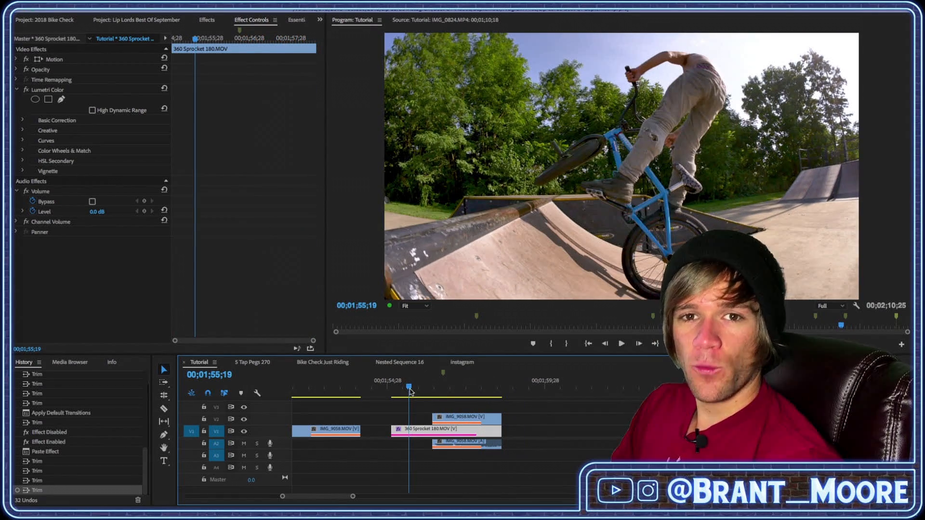
mouse_move(410, 390)
mouse_down()
mouse_move(428, 392)
mouse_move(396, 392)
mouse_up()
key(space)
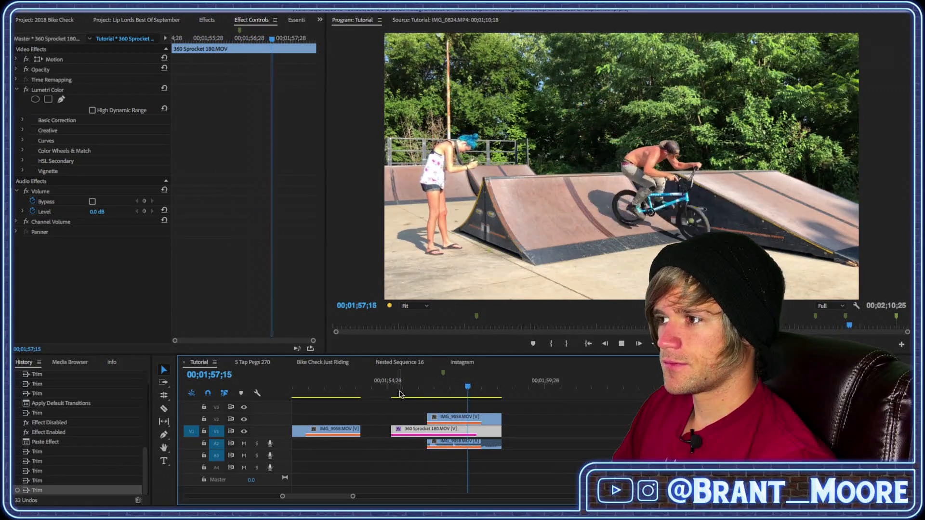
key(space)
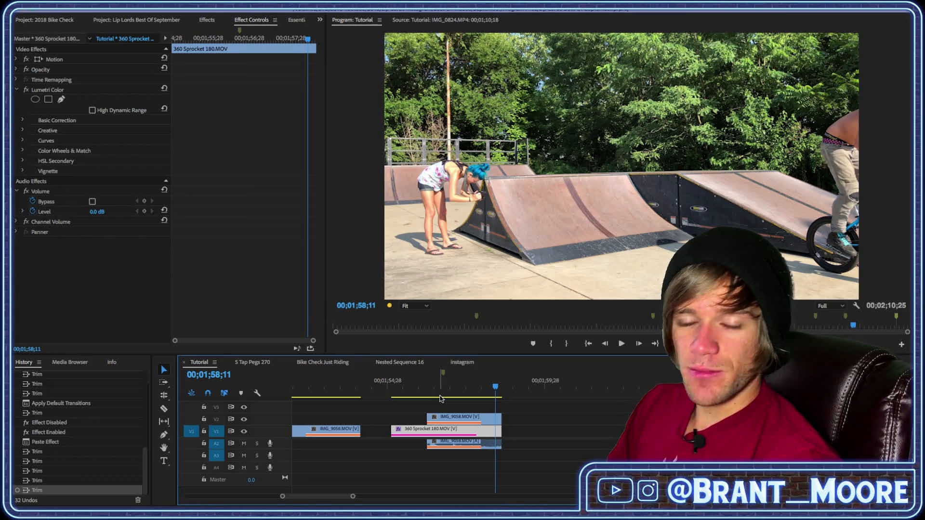
click(404, 393)
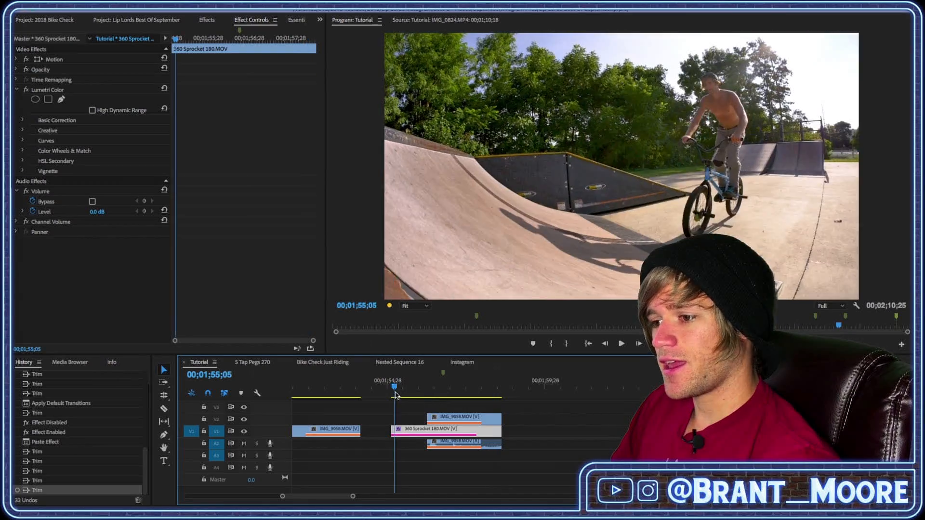
drag(403, 394, 423, 391)
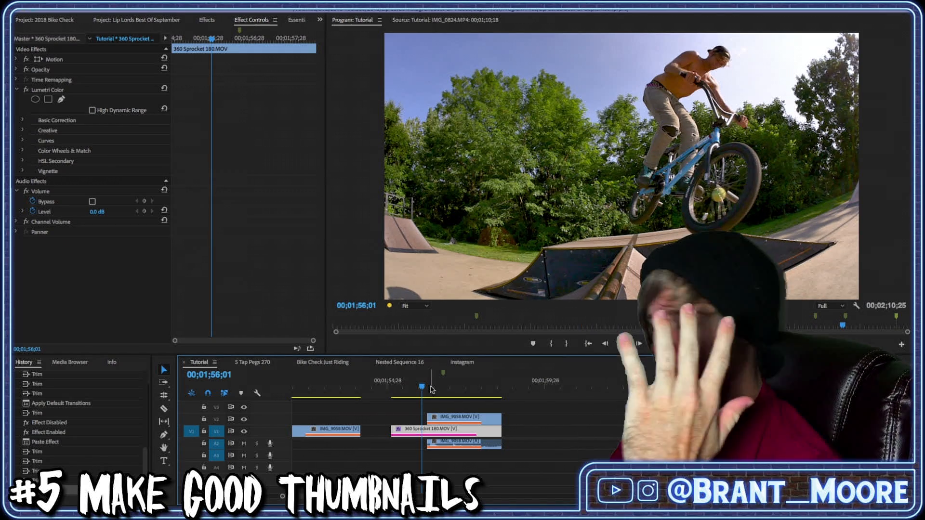
Step: Show the thumbnail image at 00;02;07;25 in the Program monitor and preview it at 10% and 25% zoom
scroll(484, 388, right, 5)
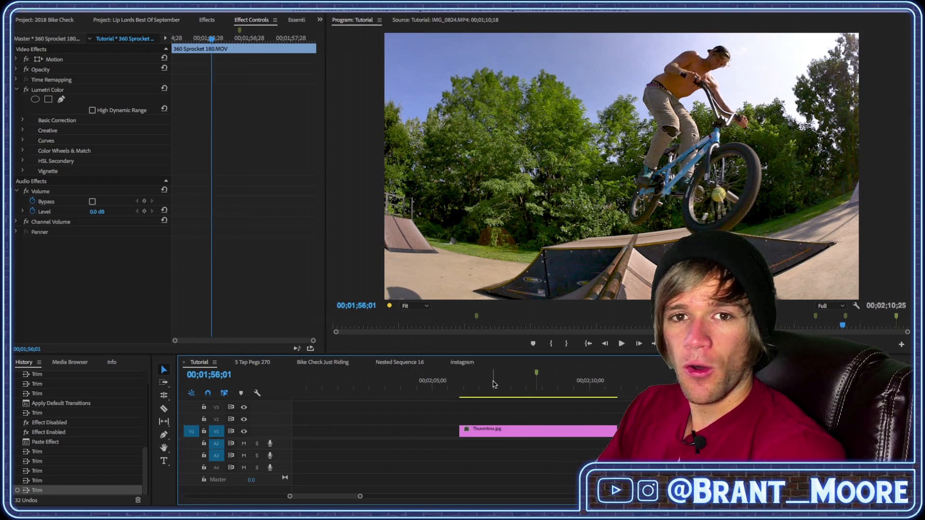
click(522, 385)
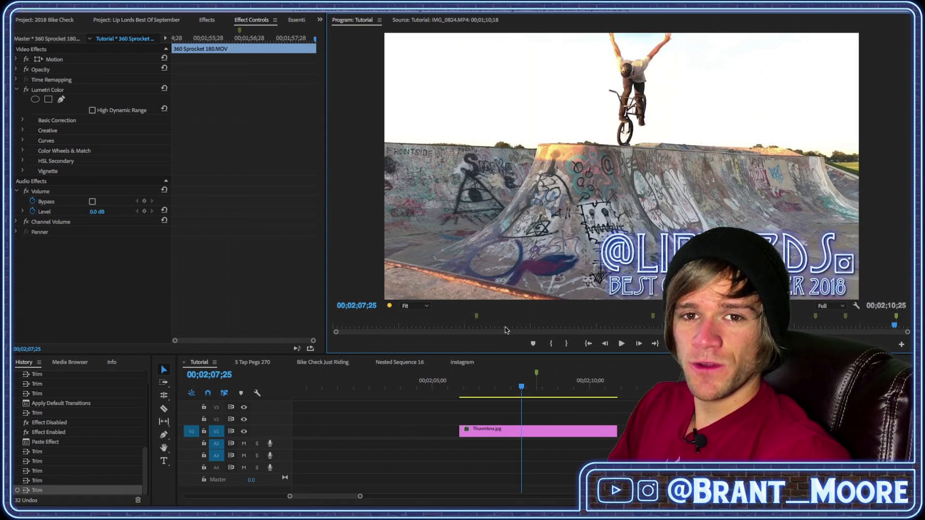
click(413, 306)
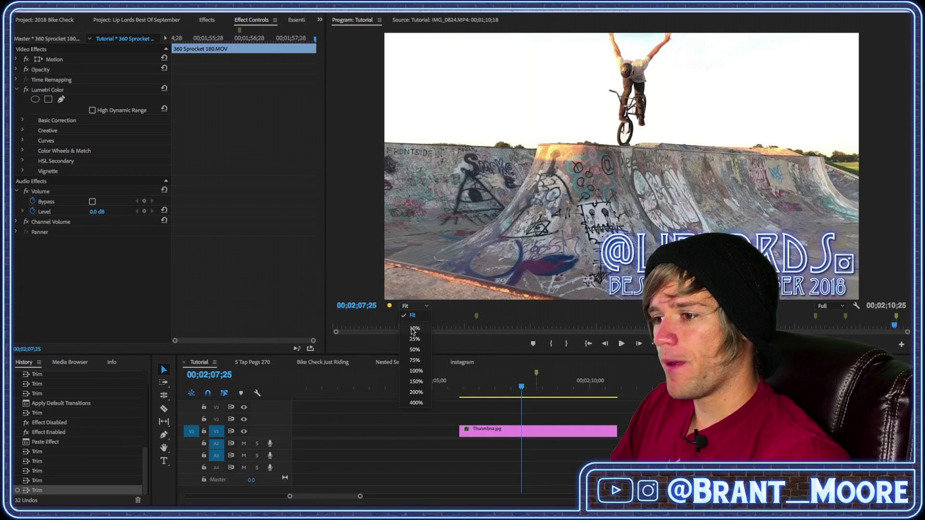
click(412, 328)
click(414, 306)
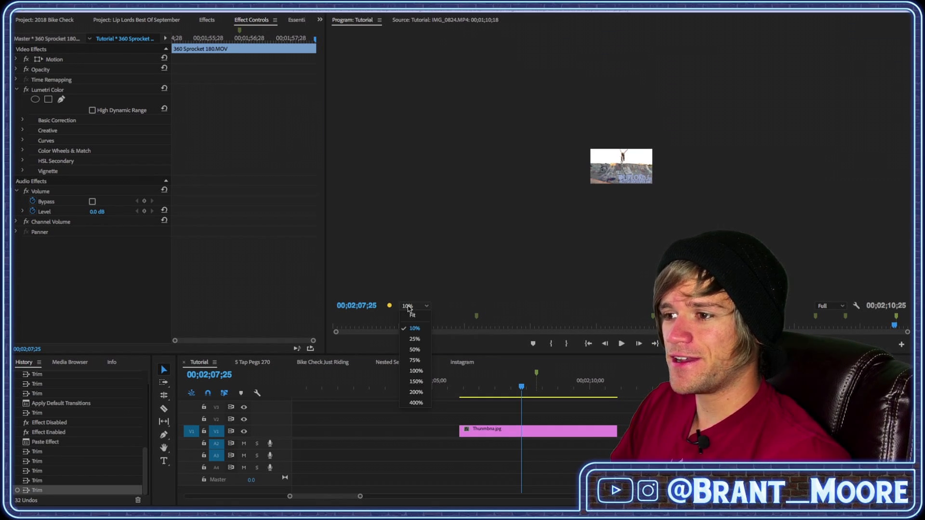
click(414, 339)
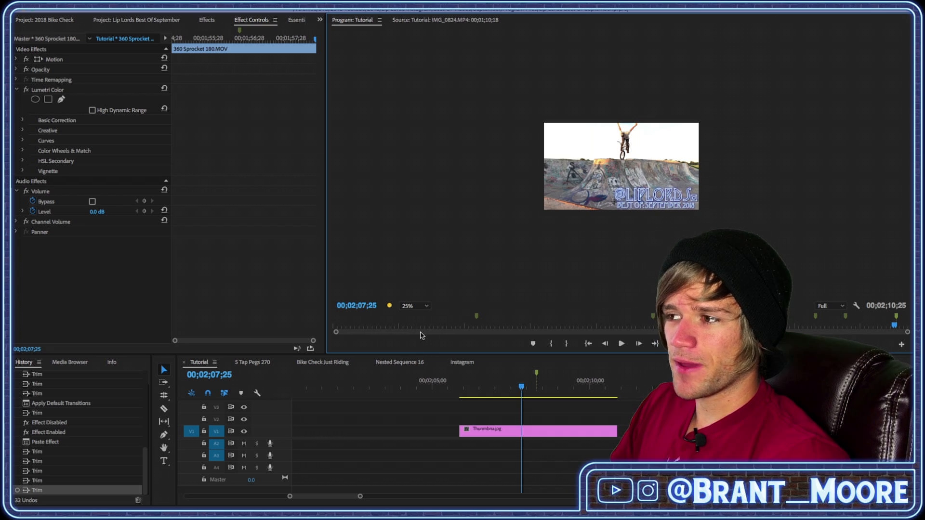